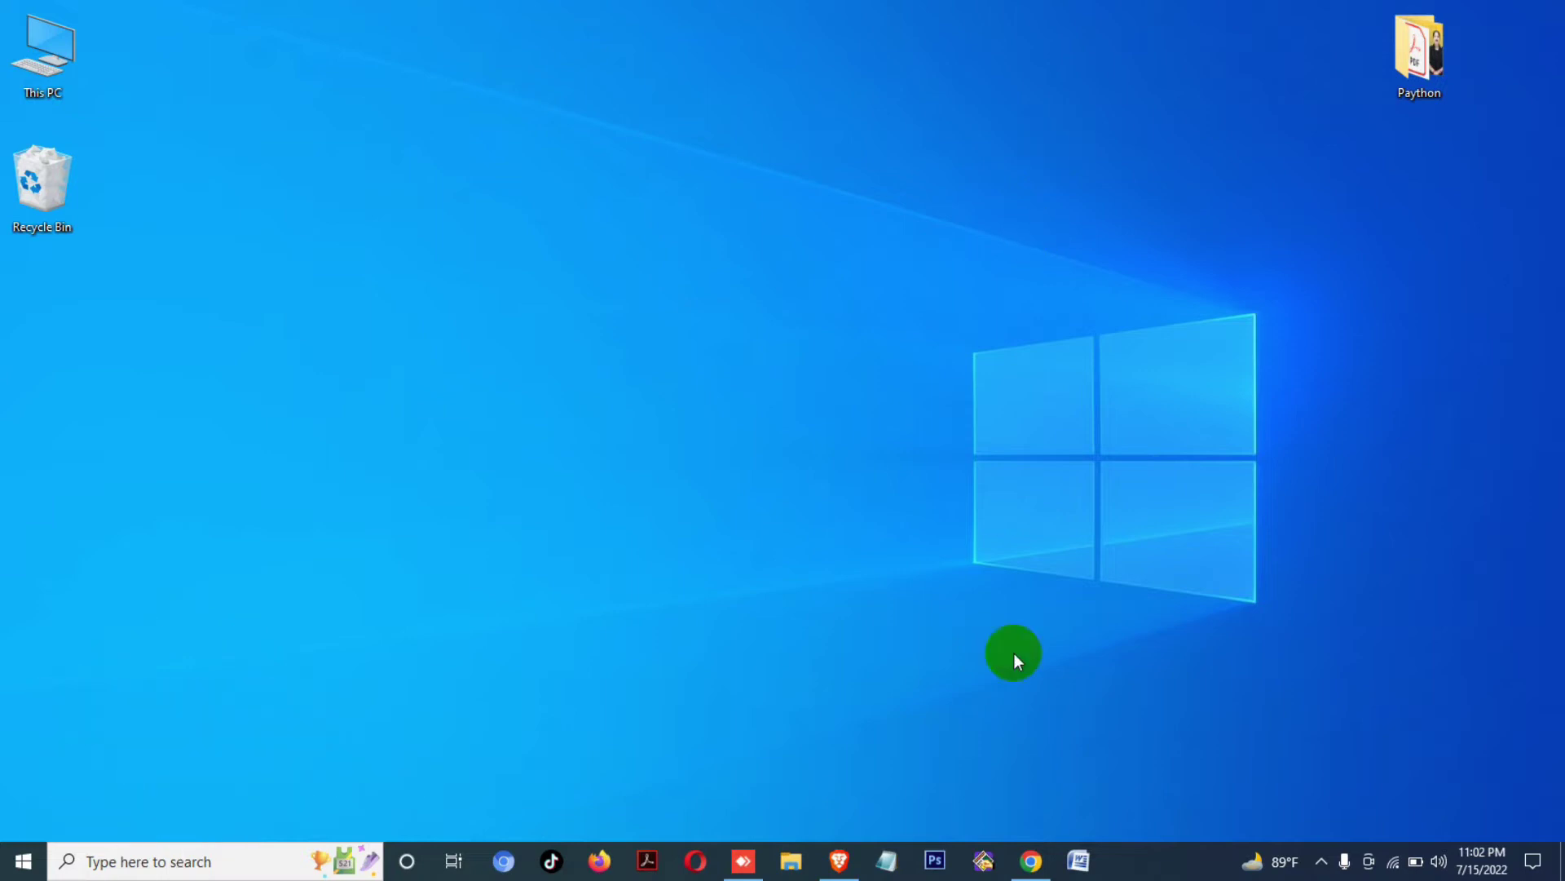
Reload the urhealthstaff.com tab twice and highlight the DNS_PROBE_FINISHED_NXDOMAIN error code
{"action": "left_click", "coordinate": [1031, 862]}
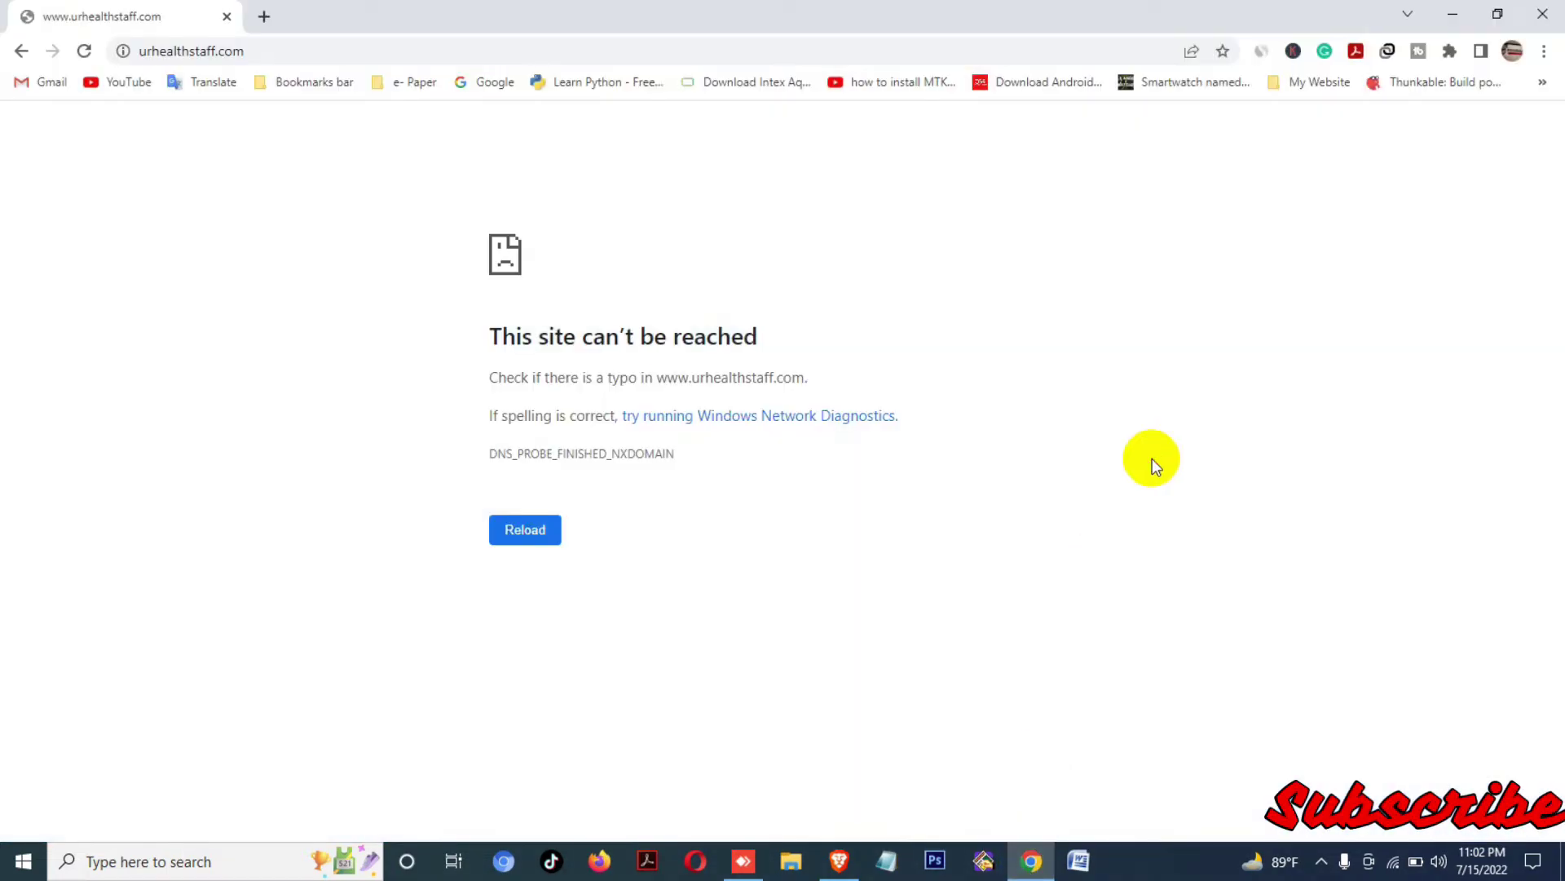
{"action": "left_click", "coordinate": [84, 51]}
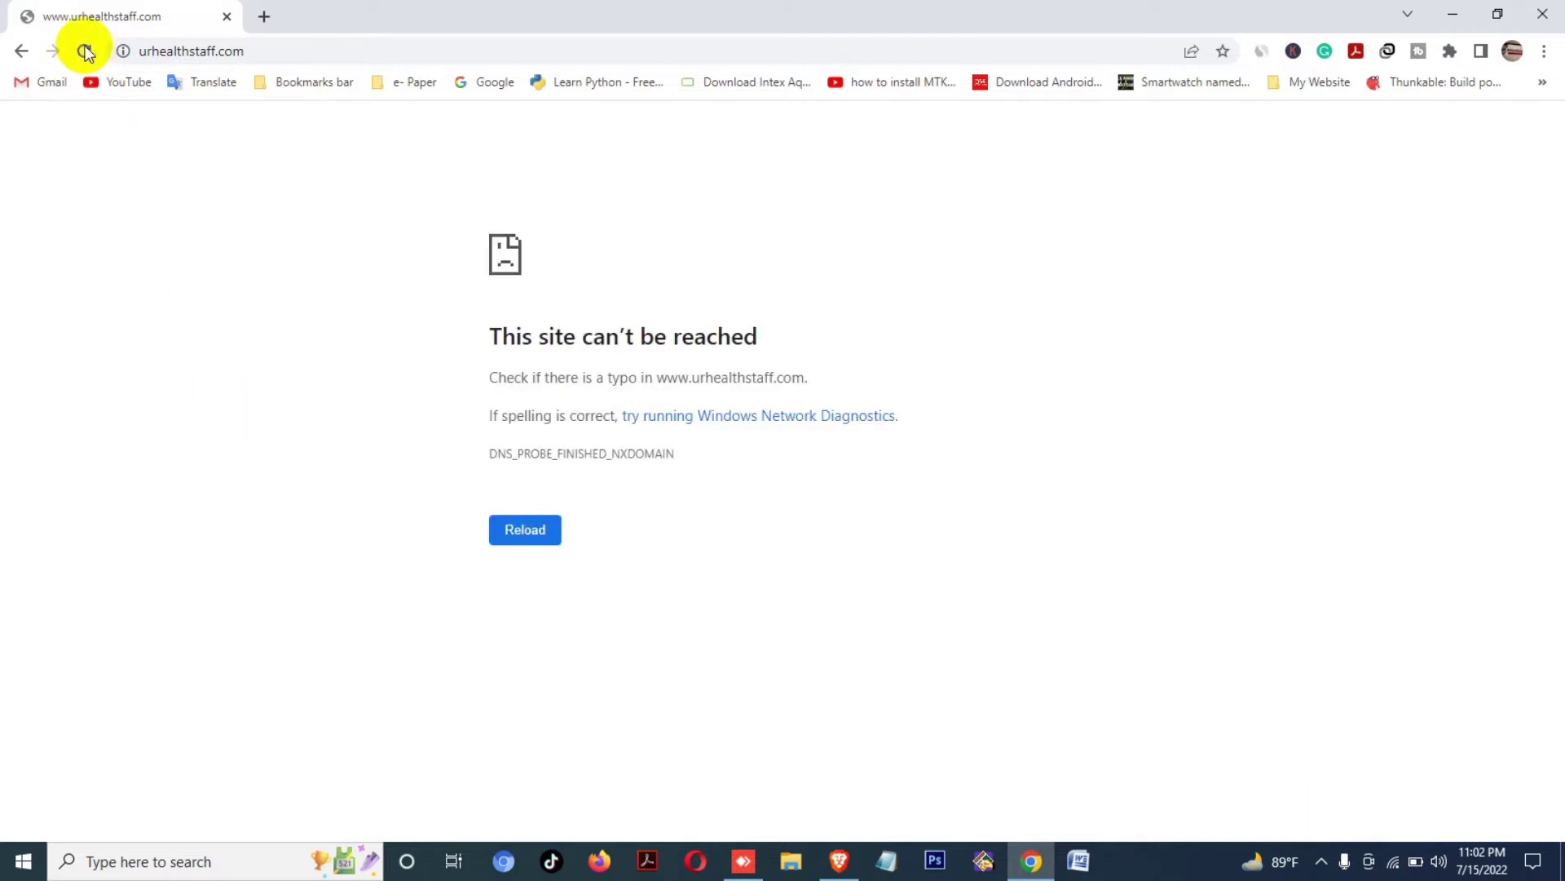
{"action": "left_click", "coordinate": [84, 50]}
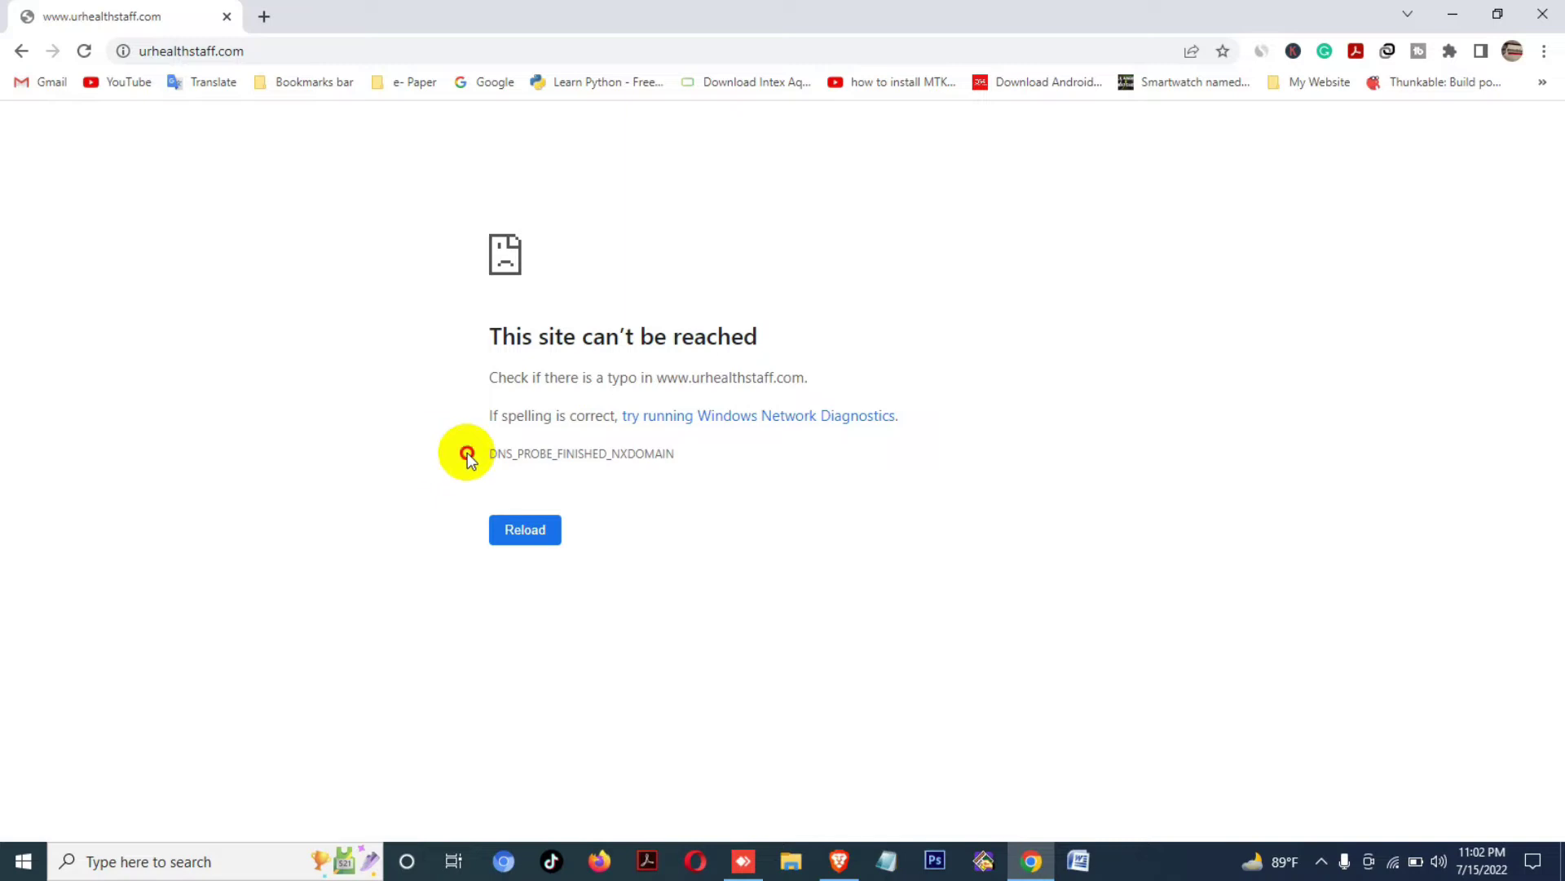
{"action": "left_click_drag", "start_coordinate": [465, 454], "coordinate": [732, 458]}
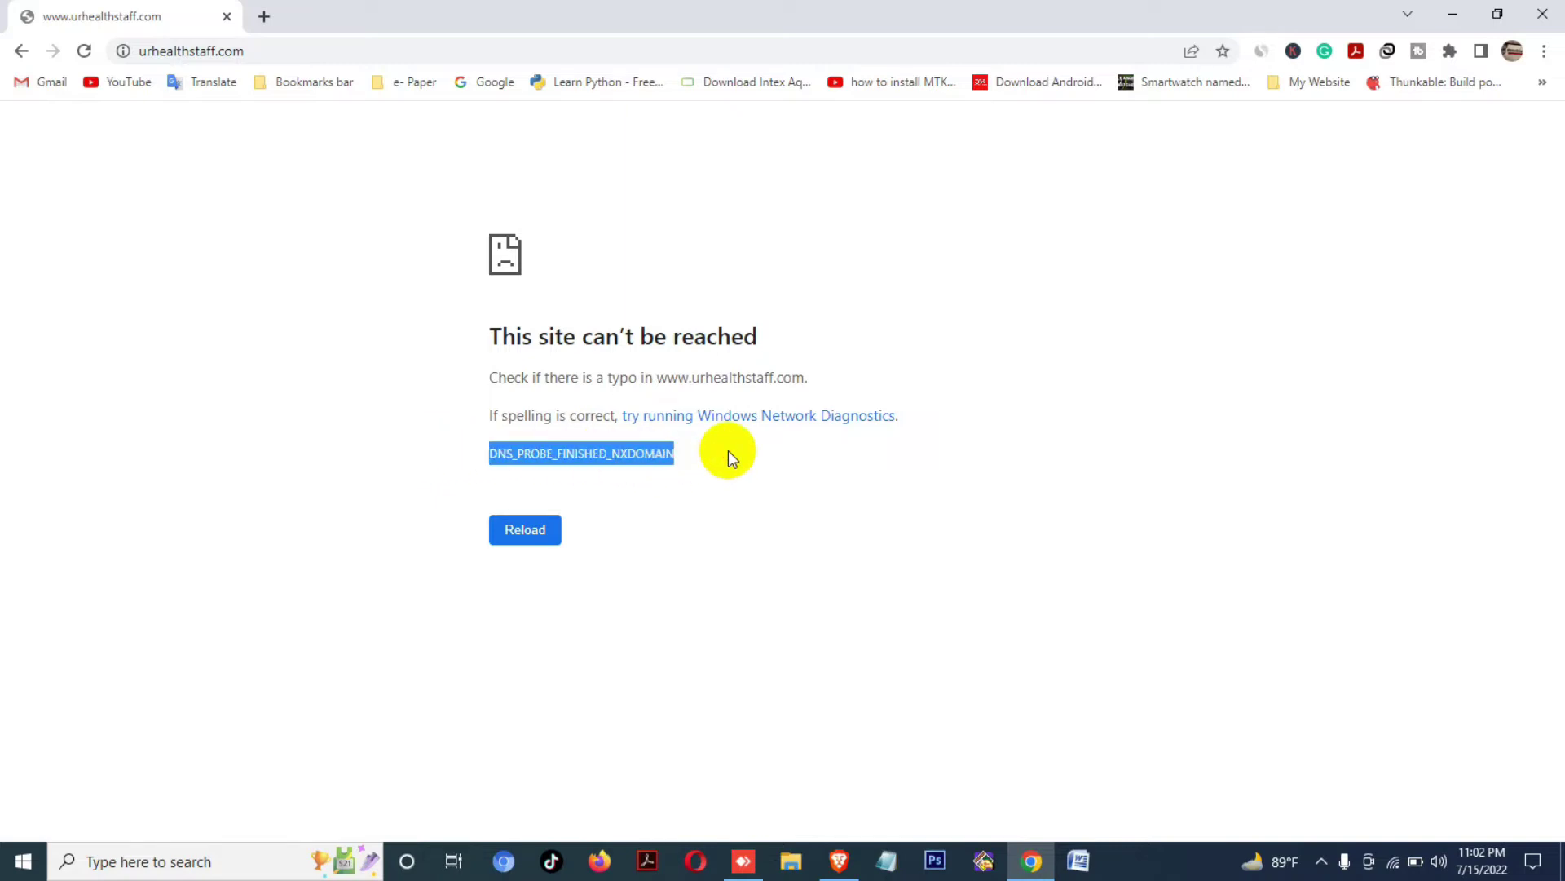
{"action": "left_click", "coordinate": [728, 451]}
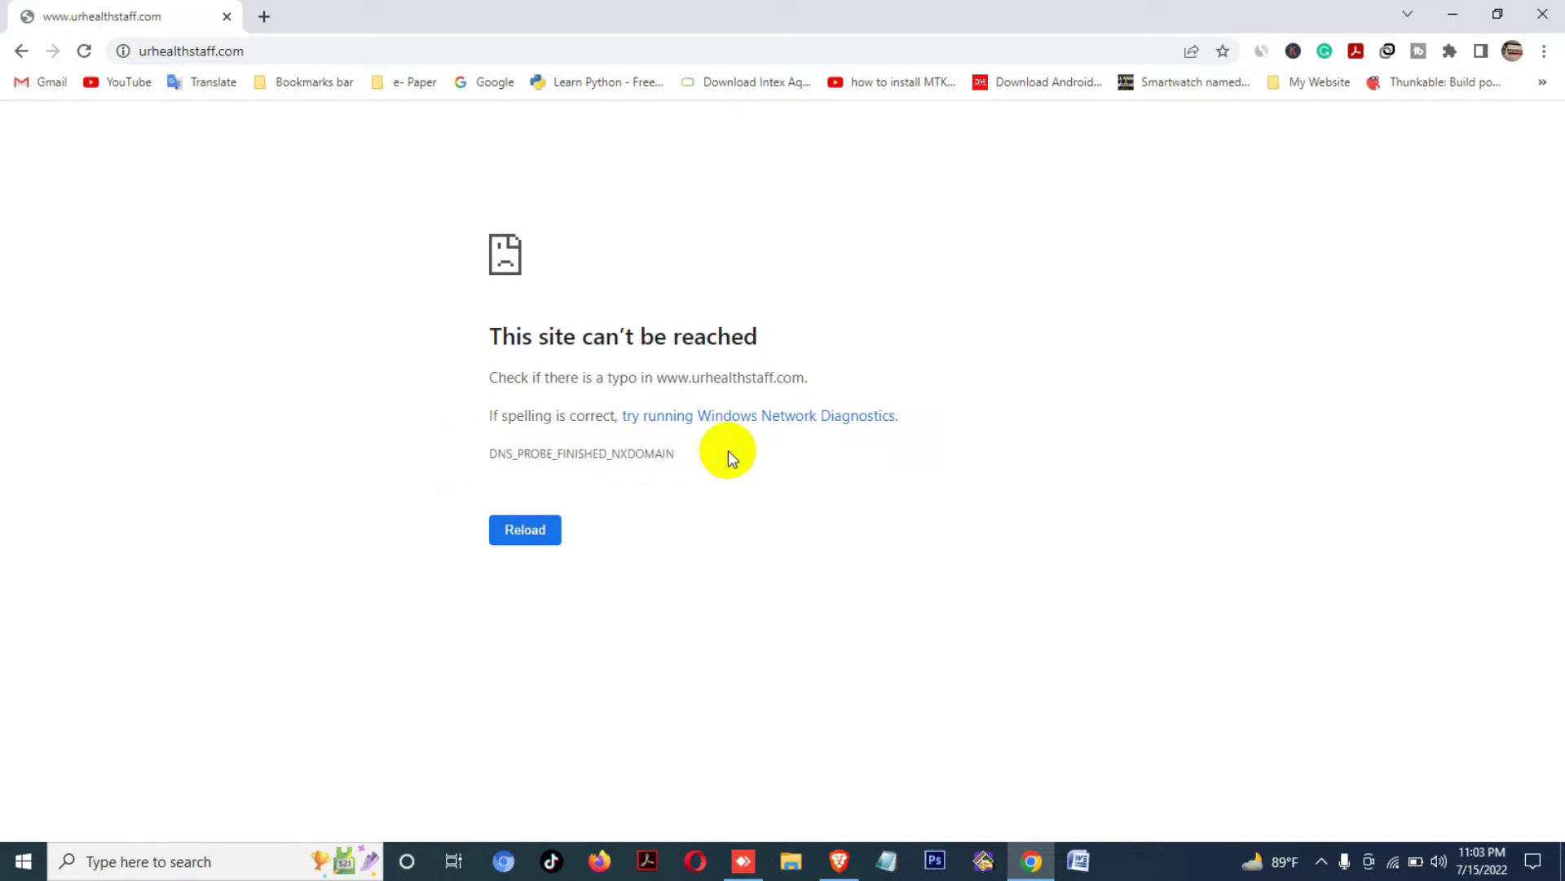
Log in to cPanel from a new tab and highlight the Shared IP Address
{"action": "left_click", "coordinate": [270, 12]}
{"action": "key", "text": "ctrl+v"}
{"action": "key", "text": "Return"}
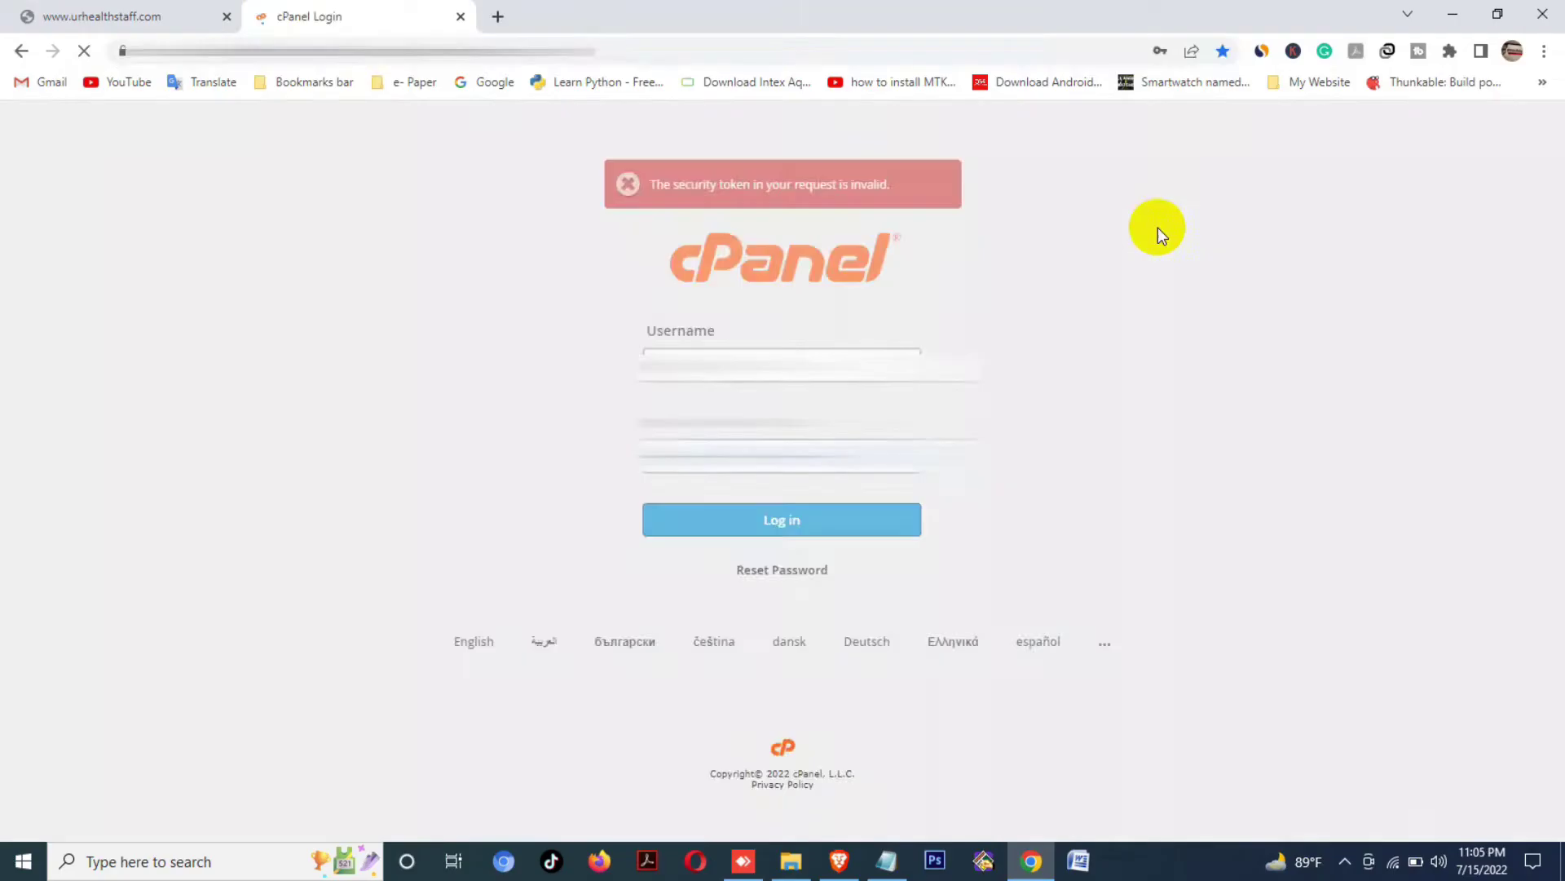
{"action": "left_click", "coordinate": [863, 519]}
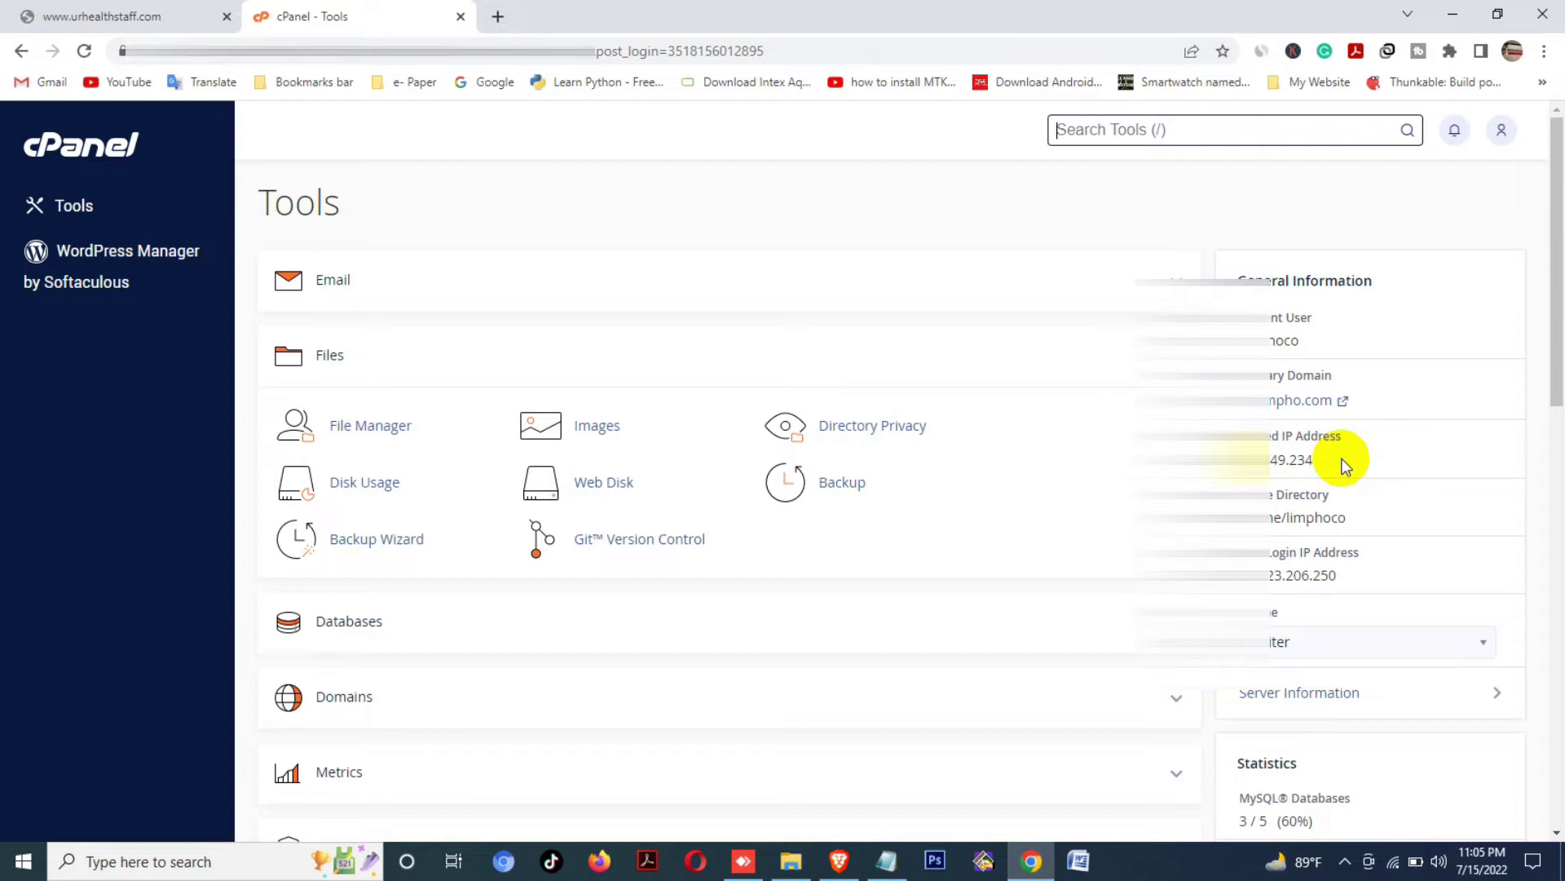
{"action": "left_click_drag", "start_coordinate": [1344, 461], "coordinate": [1198, 461]}
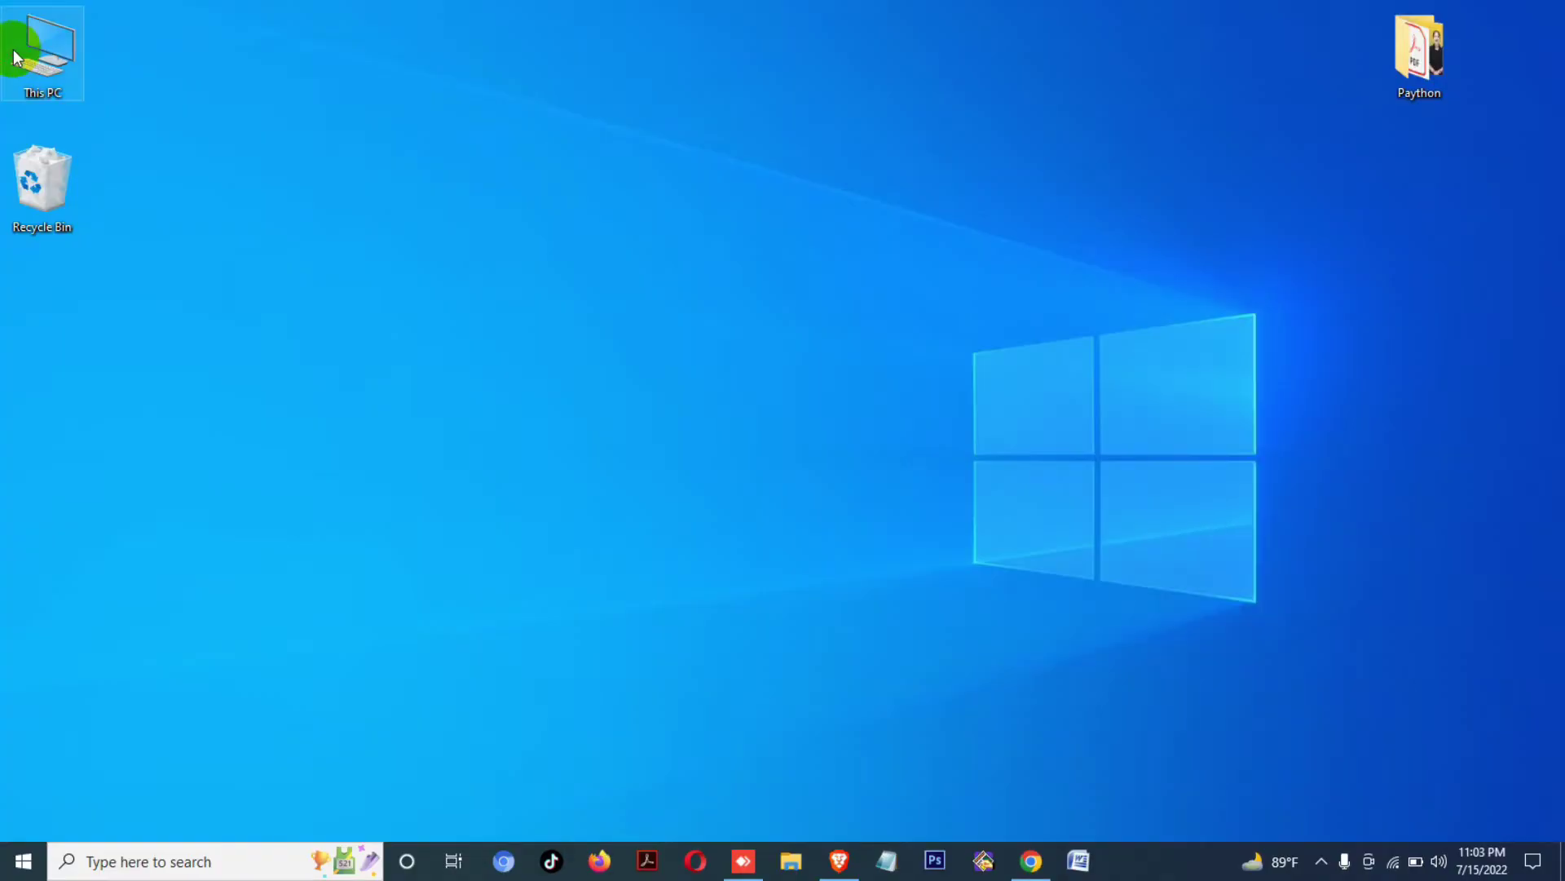
Browse from This PC through Local Disk (C:) and Windows into System32
{"action": "double_click", "coordinate": [15, 57]}
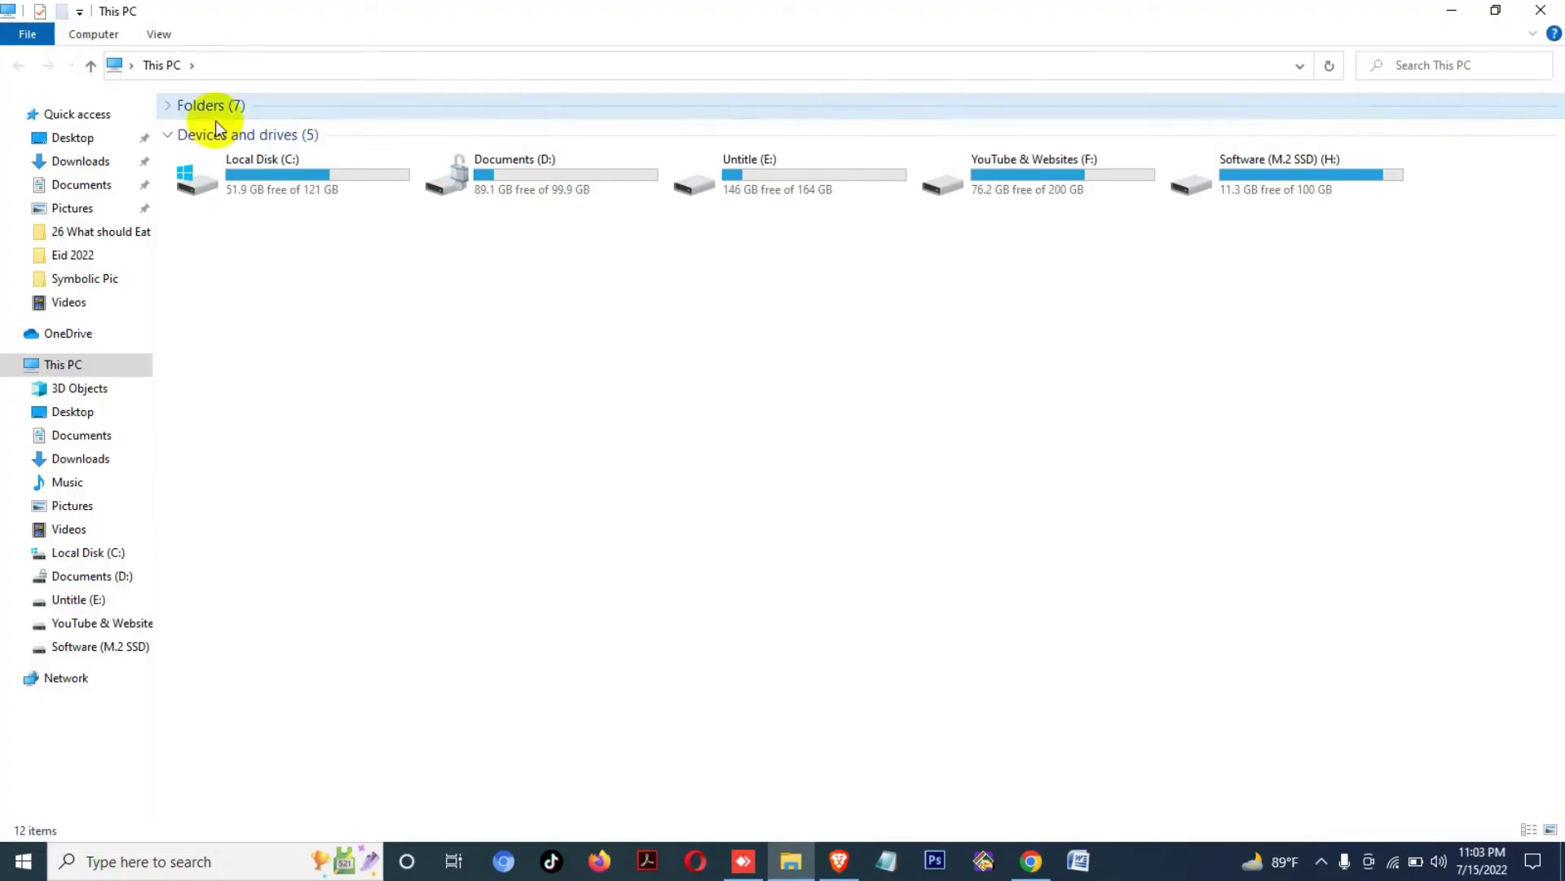
{"action": "double_click", "coordinate": [307, 178]}
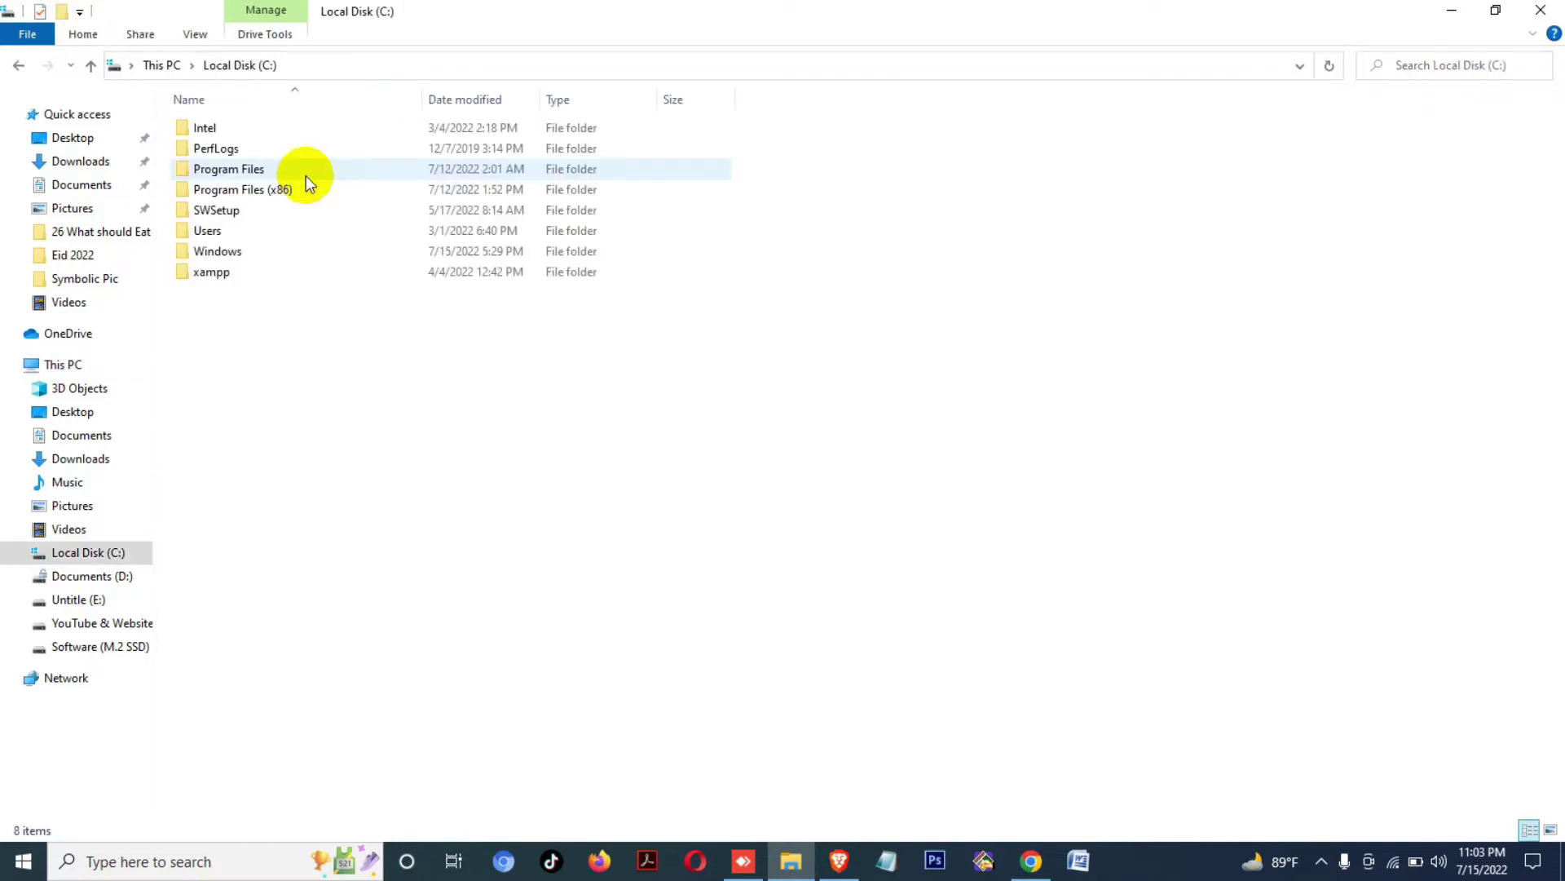
{"action": "double_click", "coordinate": [279, 245]}
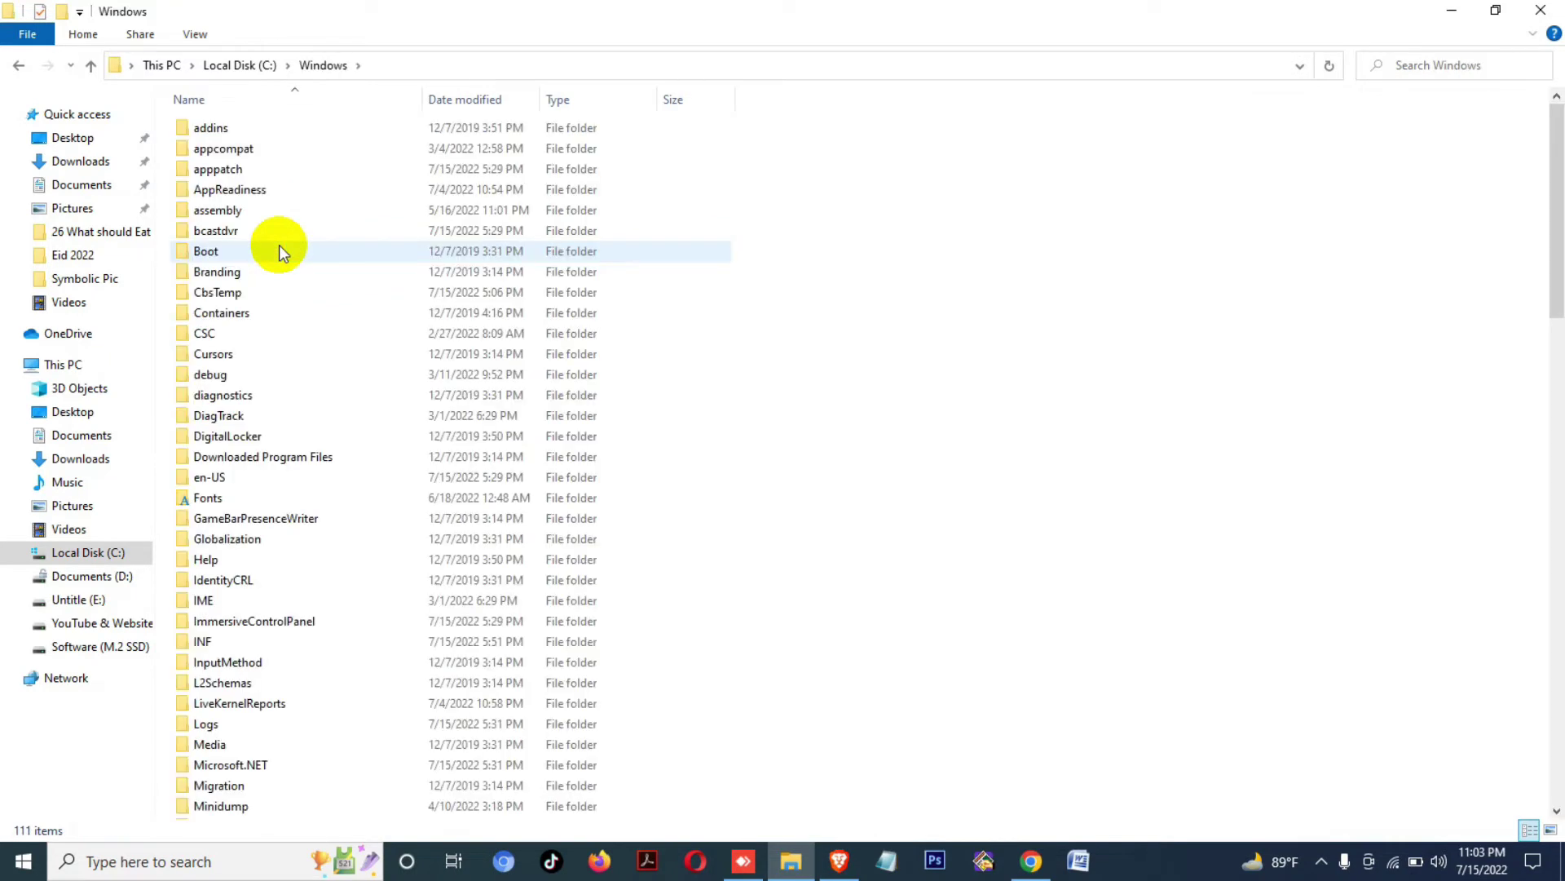
{"action": "key", "text": "s"}
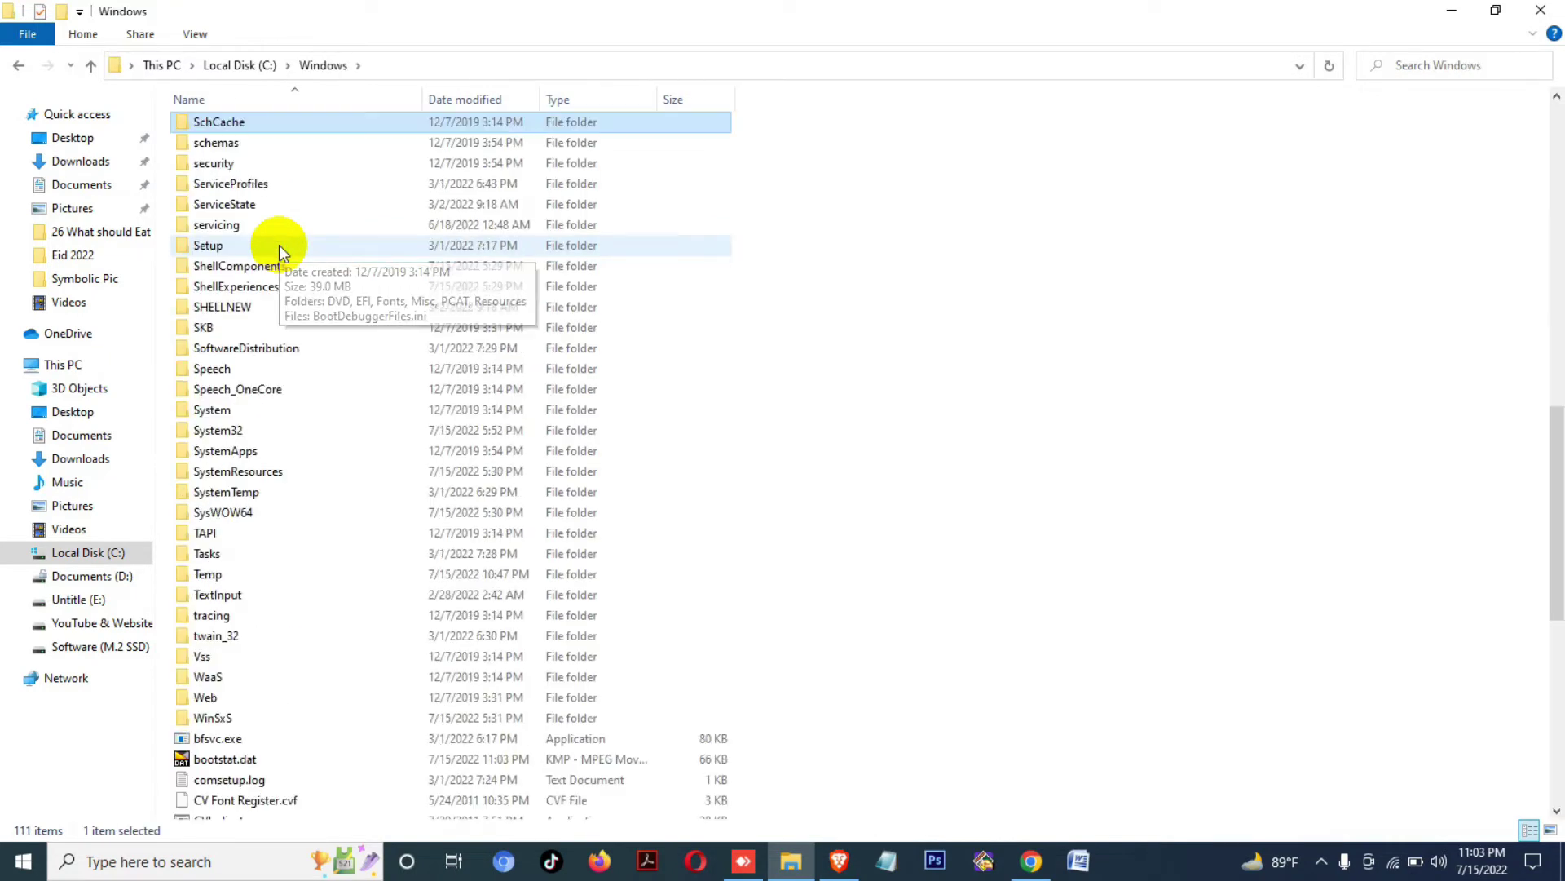
{"action": "left_click", "coordinate": [277, 429]}
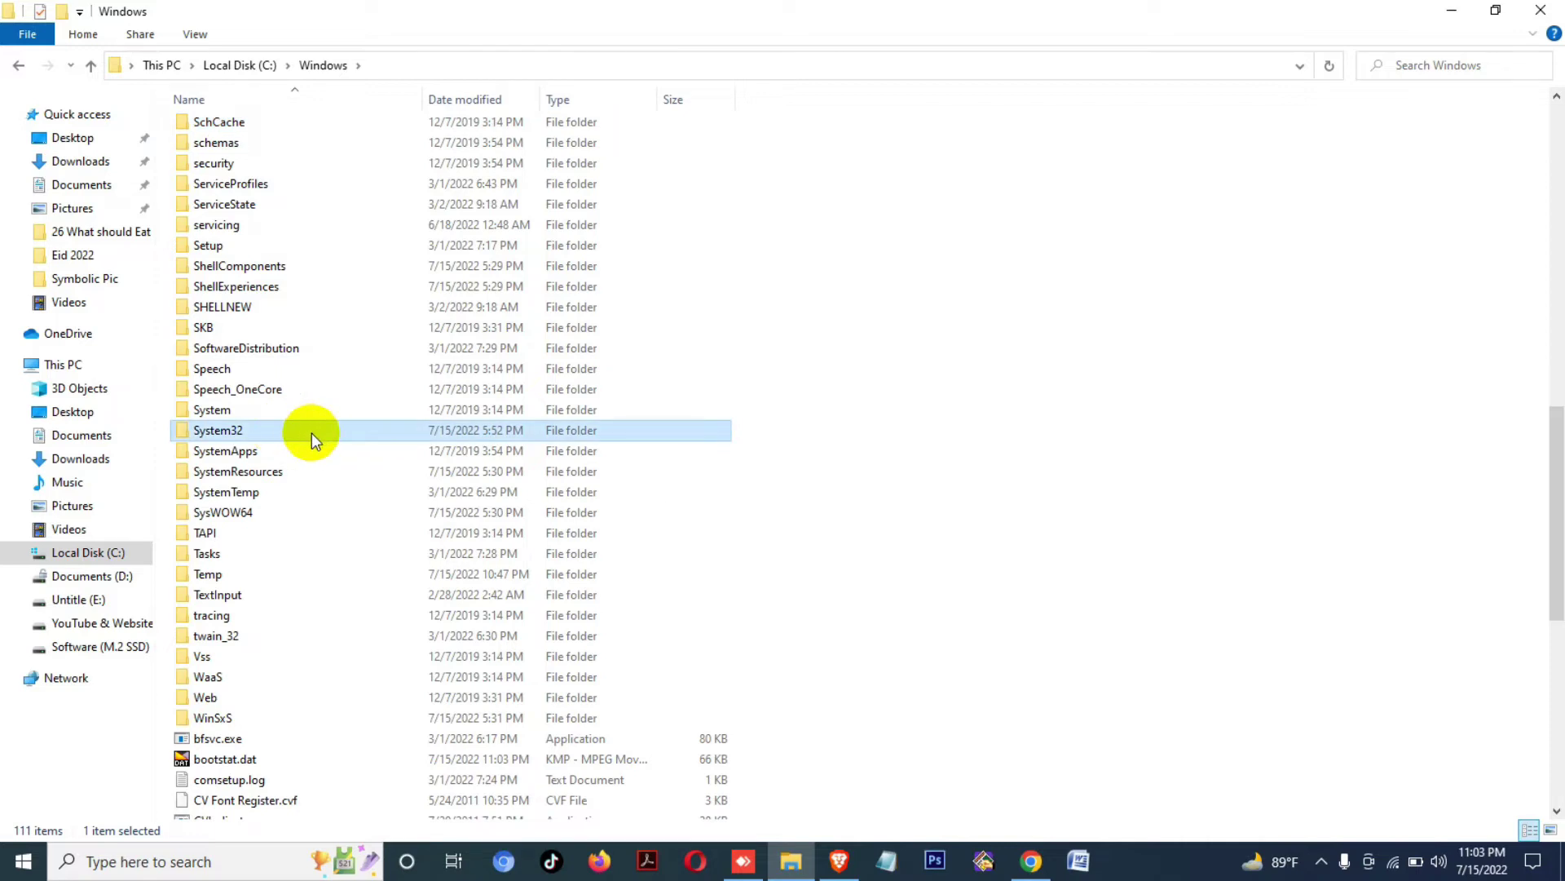
{"action": "double_click", "coordinate": [311, 433]}
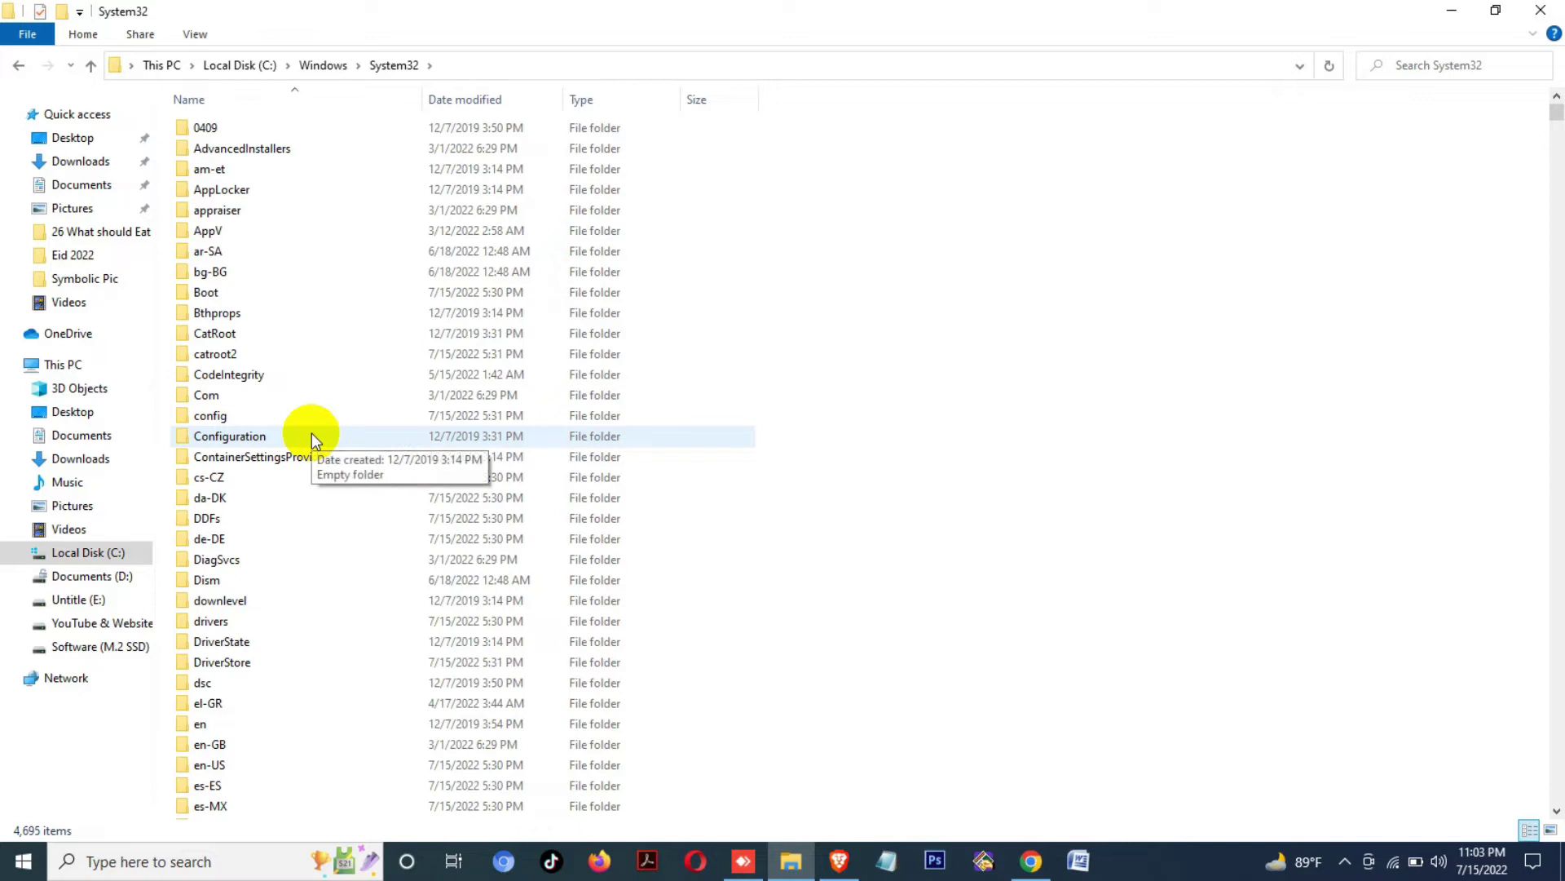
Open the drivers folder, then etc, and locate the hosts file
{"action": "left_click", "coordinate": [316, 621]}
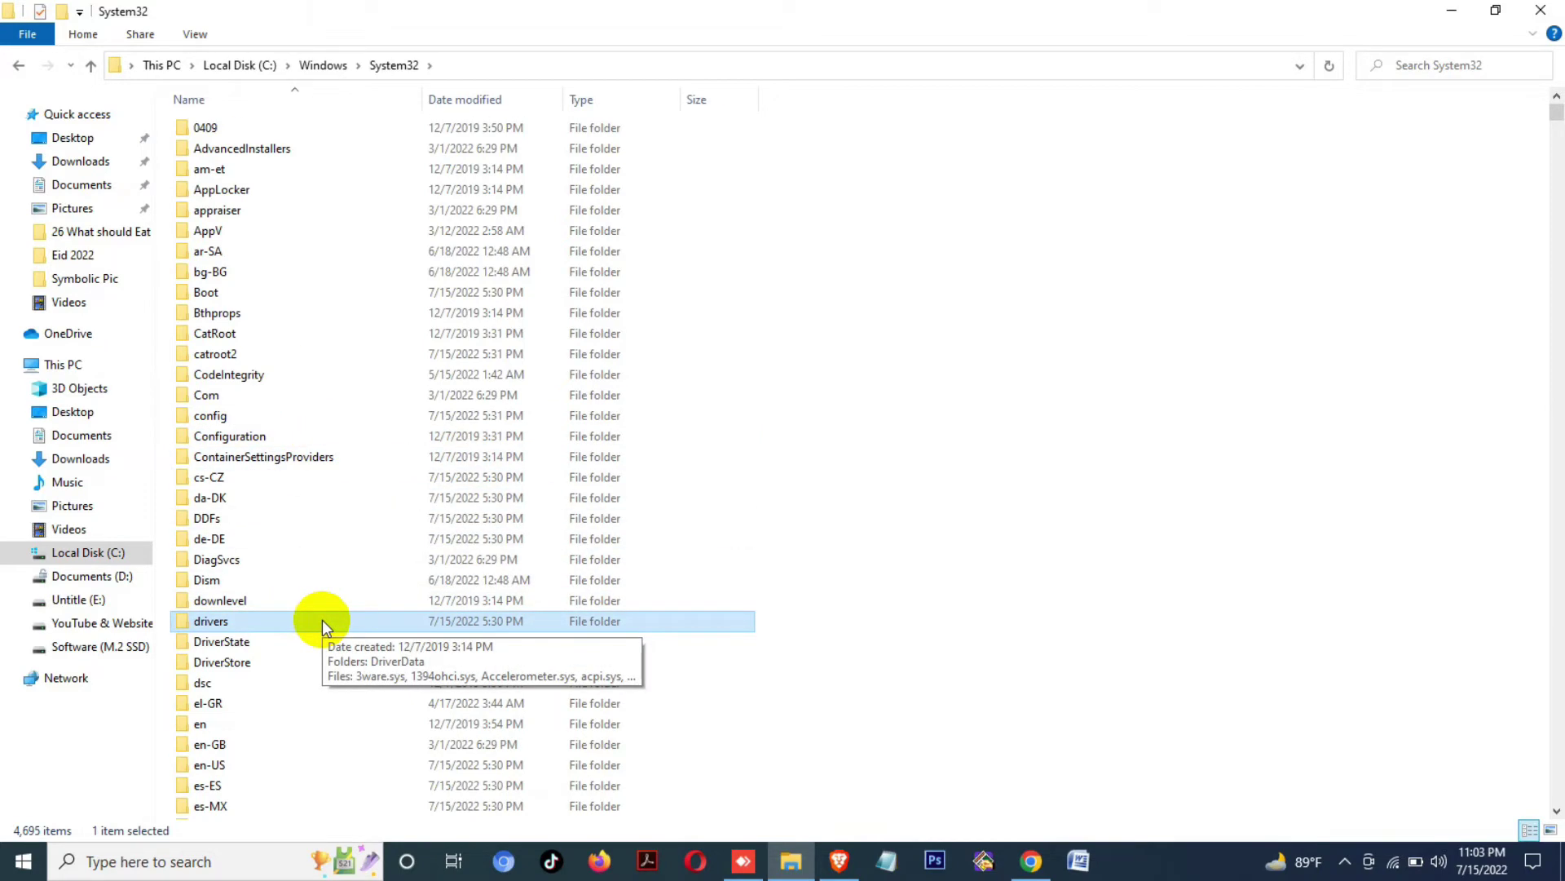
{"action": "double_click", "coordinate": [321, 620]}
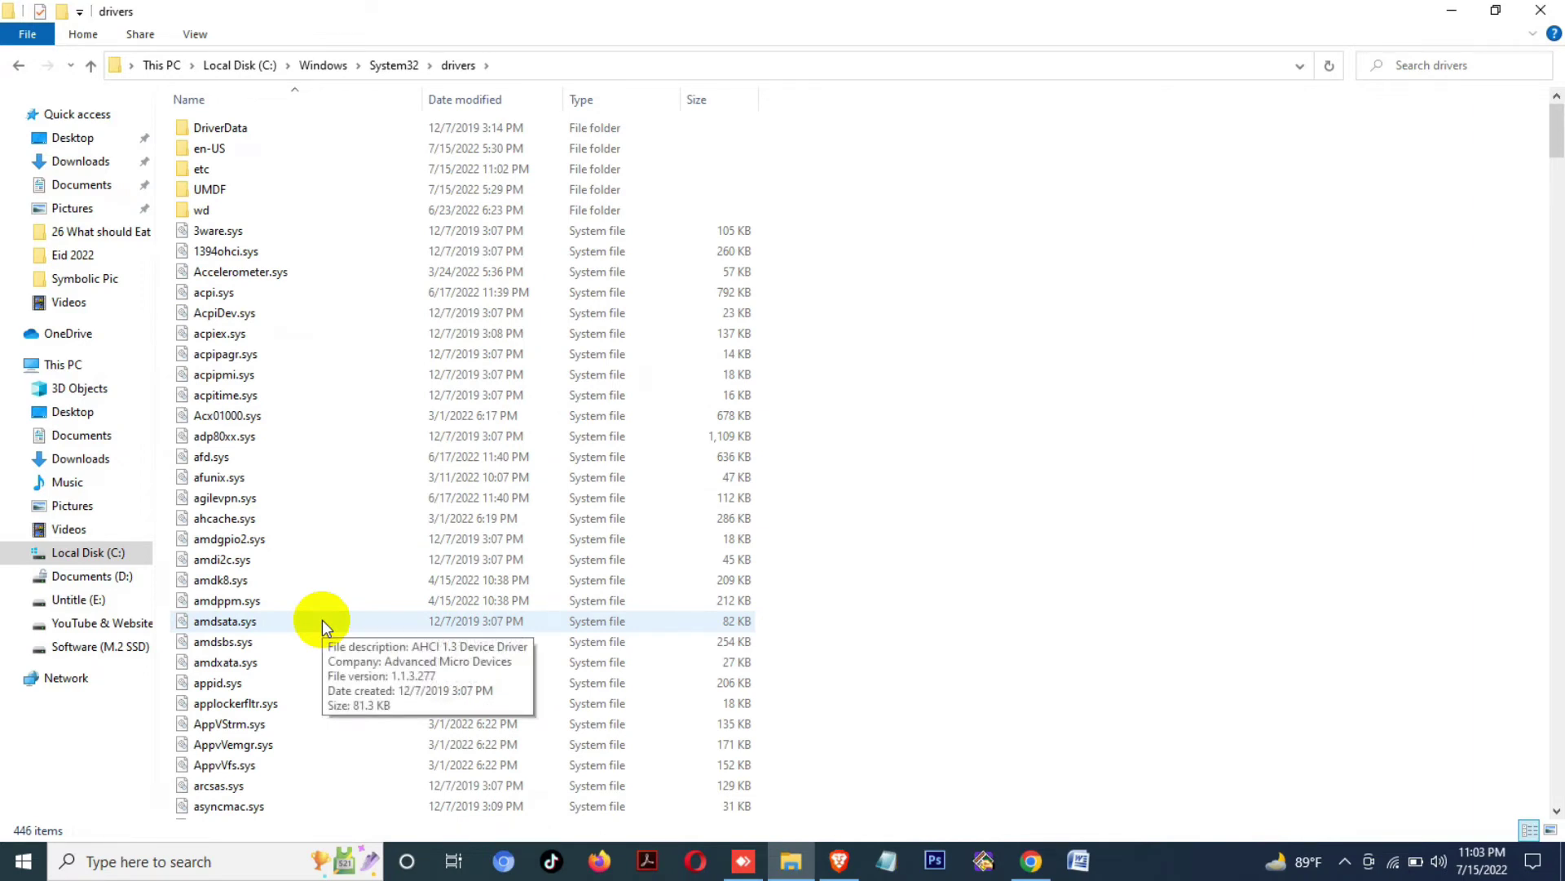
{"action": "left_click", "coordinate": [311, 174]}
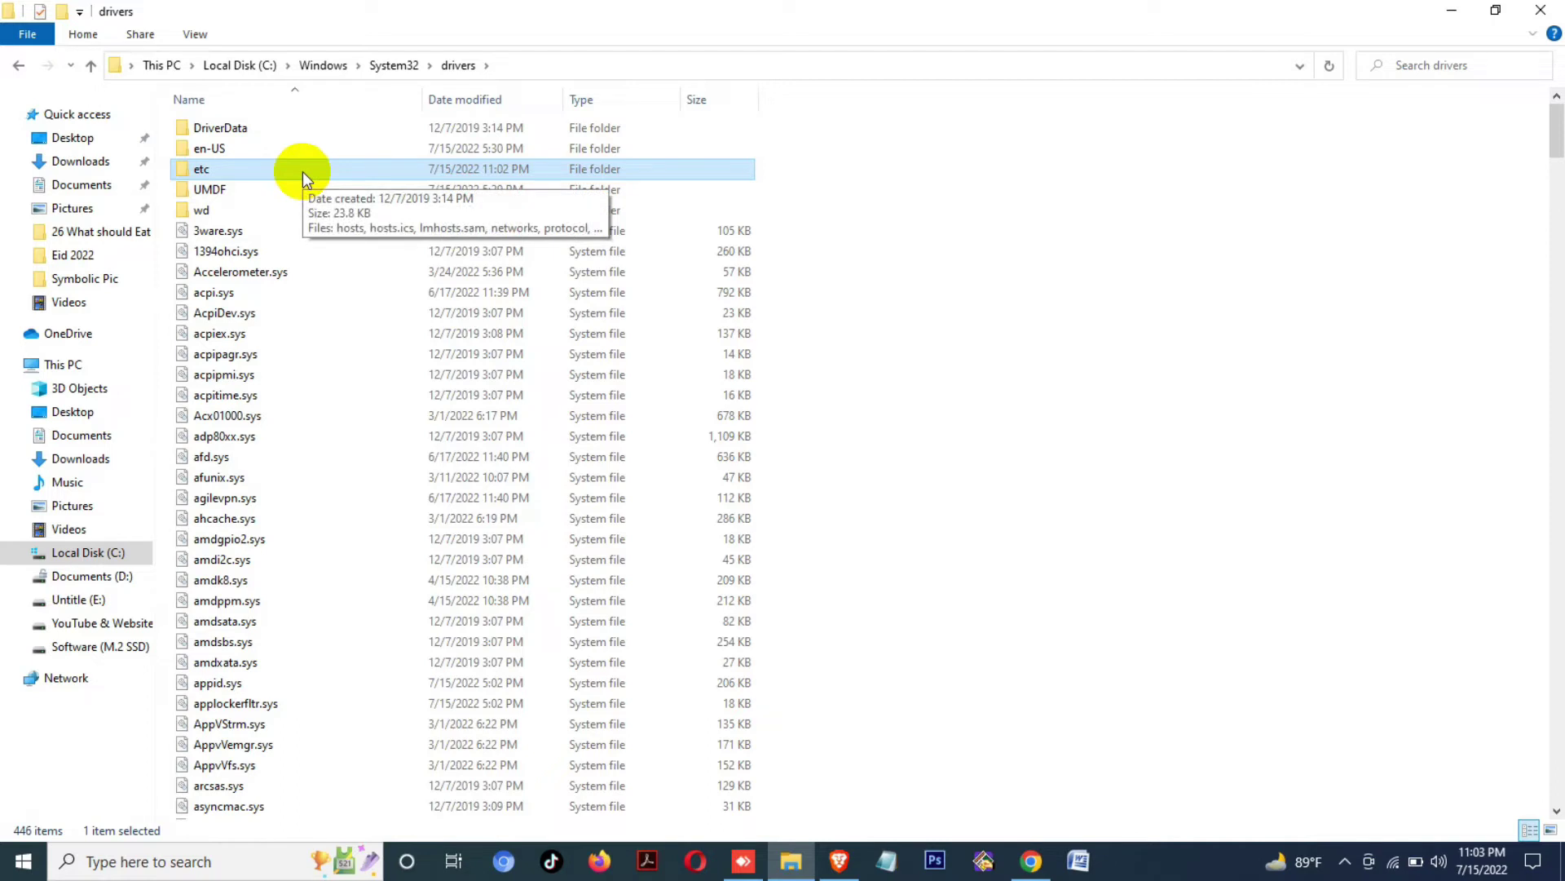
{"action": "double_click", "coordinate": [302, 171]}
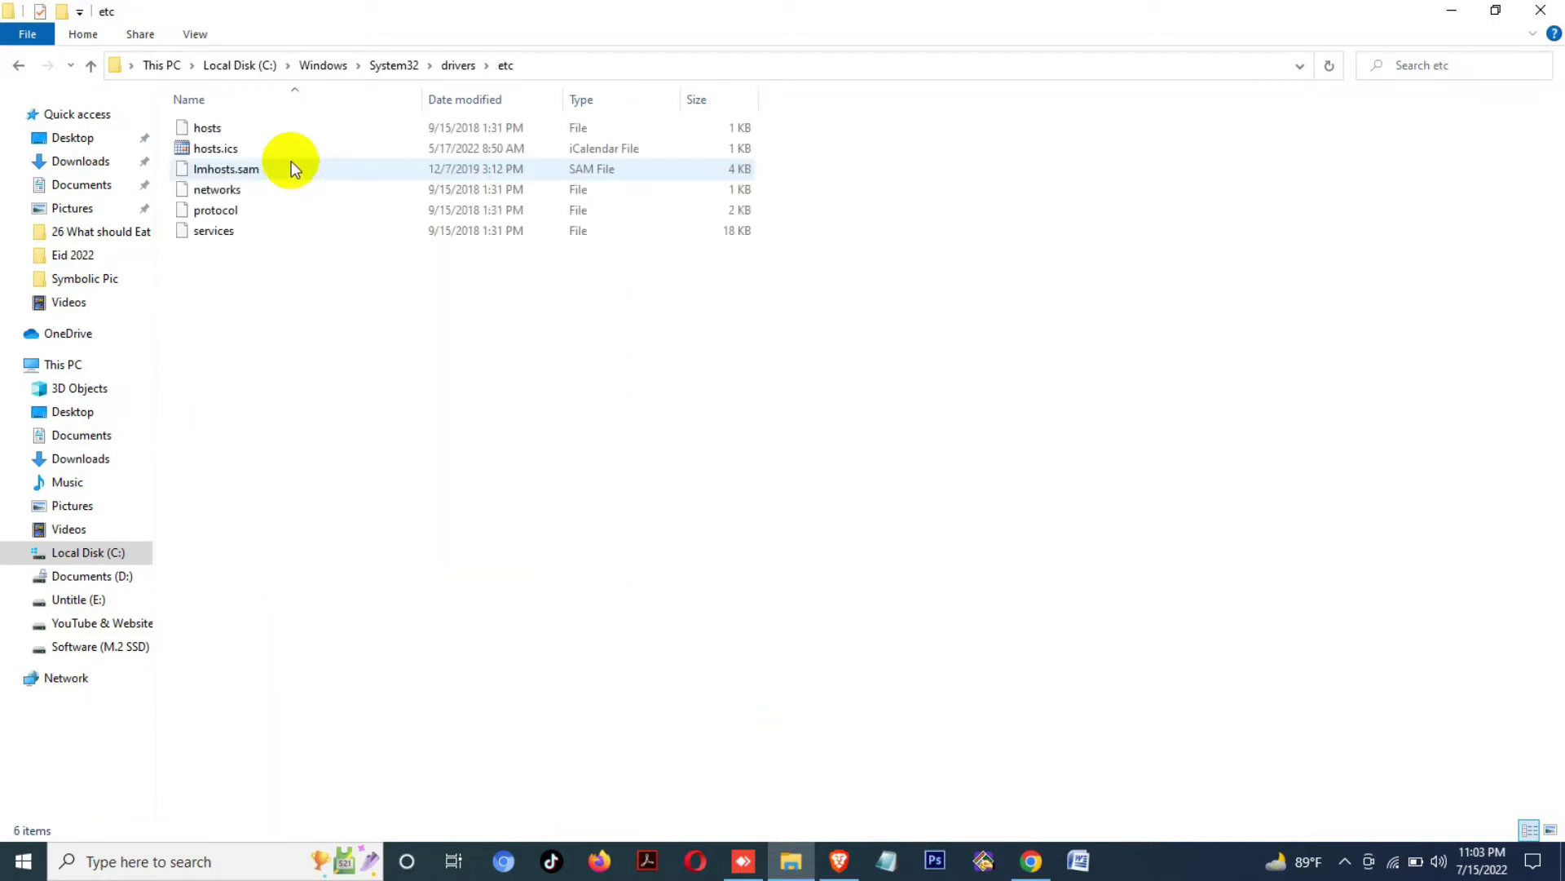
{"action": "left_click", "coordinate": [258, 131]}
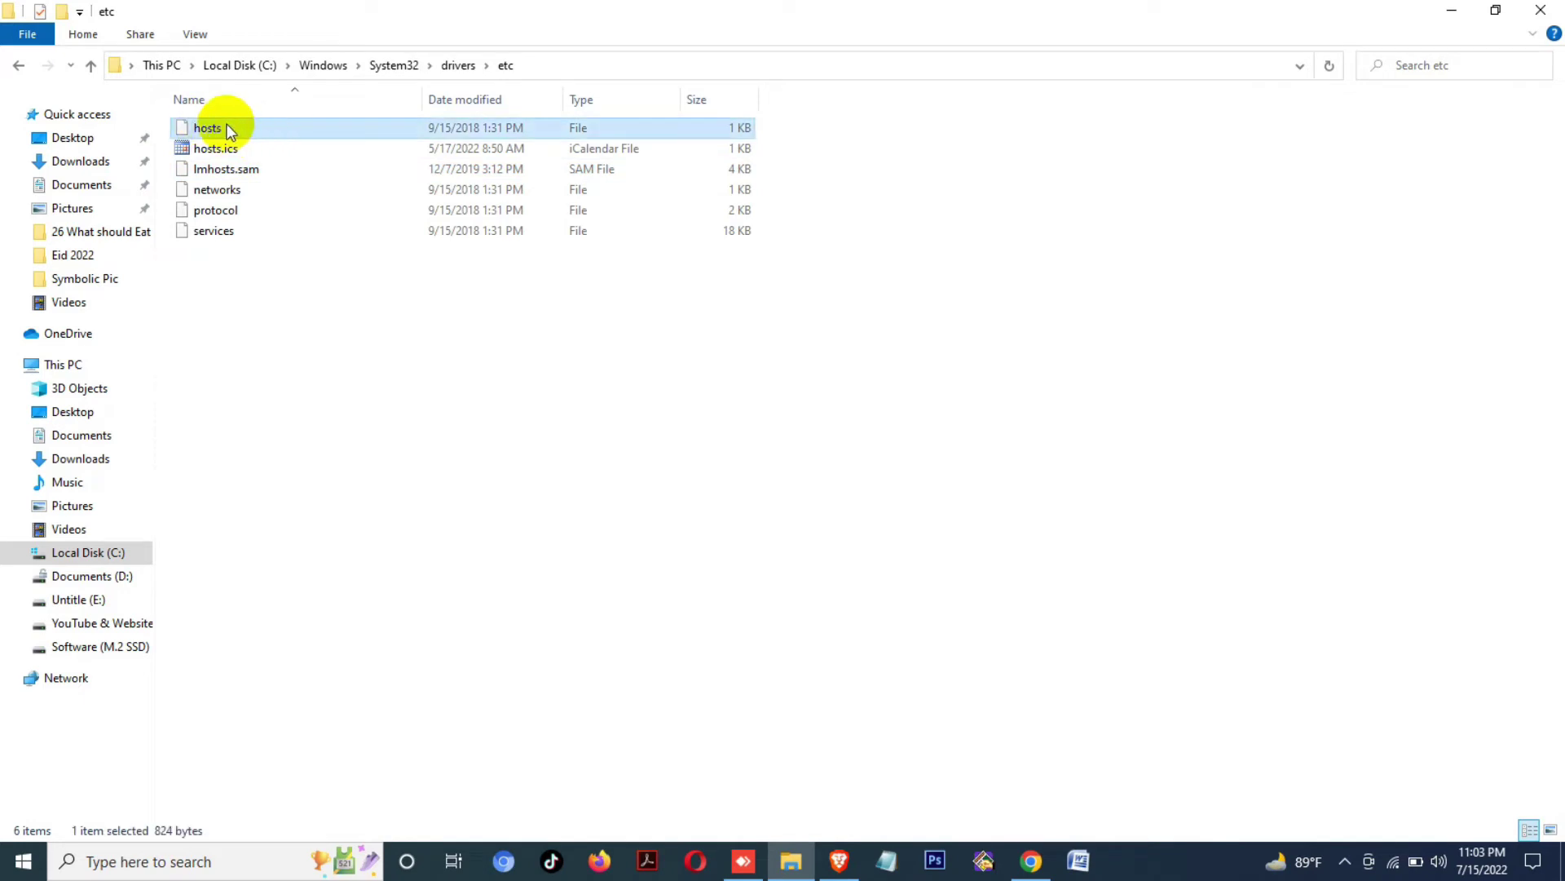
{"action": "left_click", "coordinate": [331, 379]}
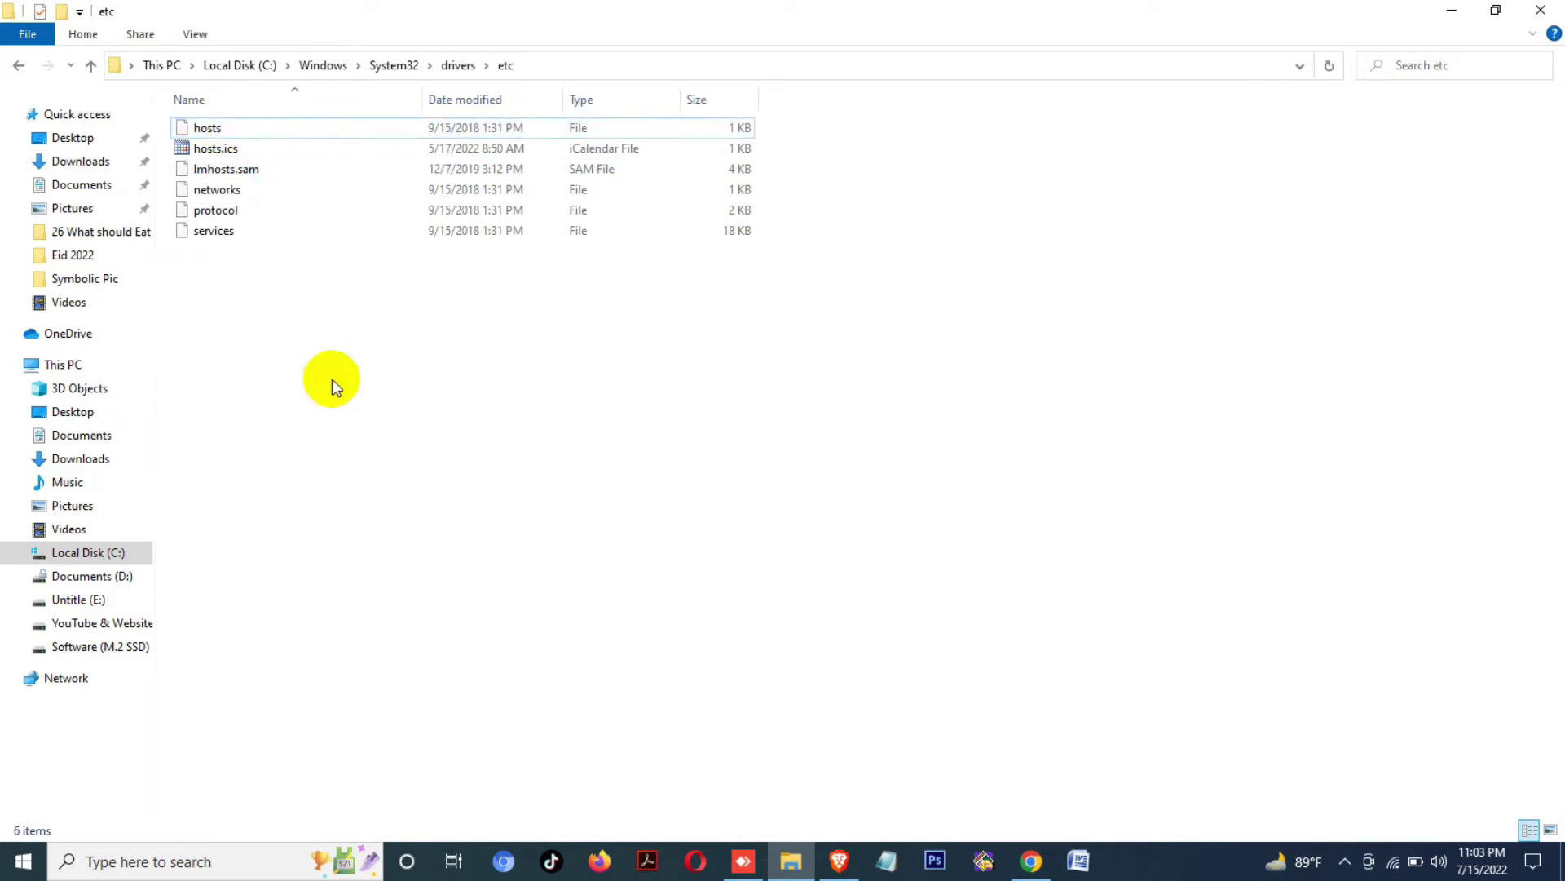
{"action": "left_click", "coordinate": [23, 861]}
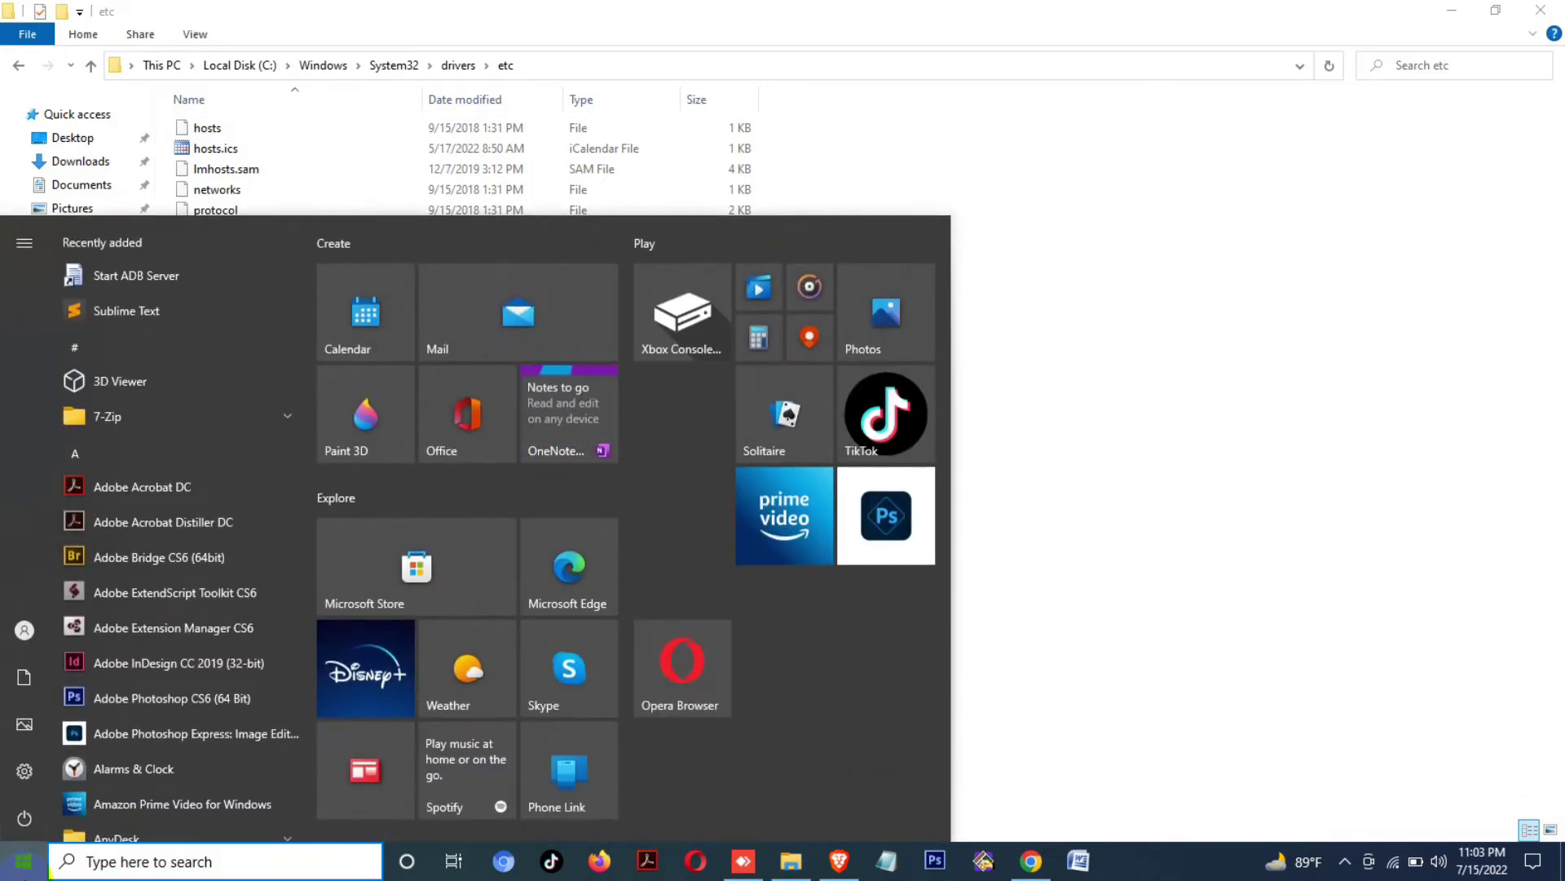
Search the Start menu for 'note' and run Notepad as administrator
{"action": "type", "text": "note"}
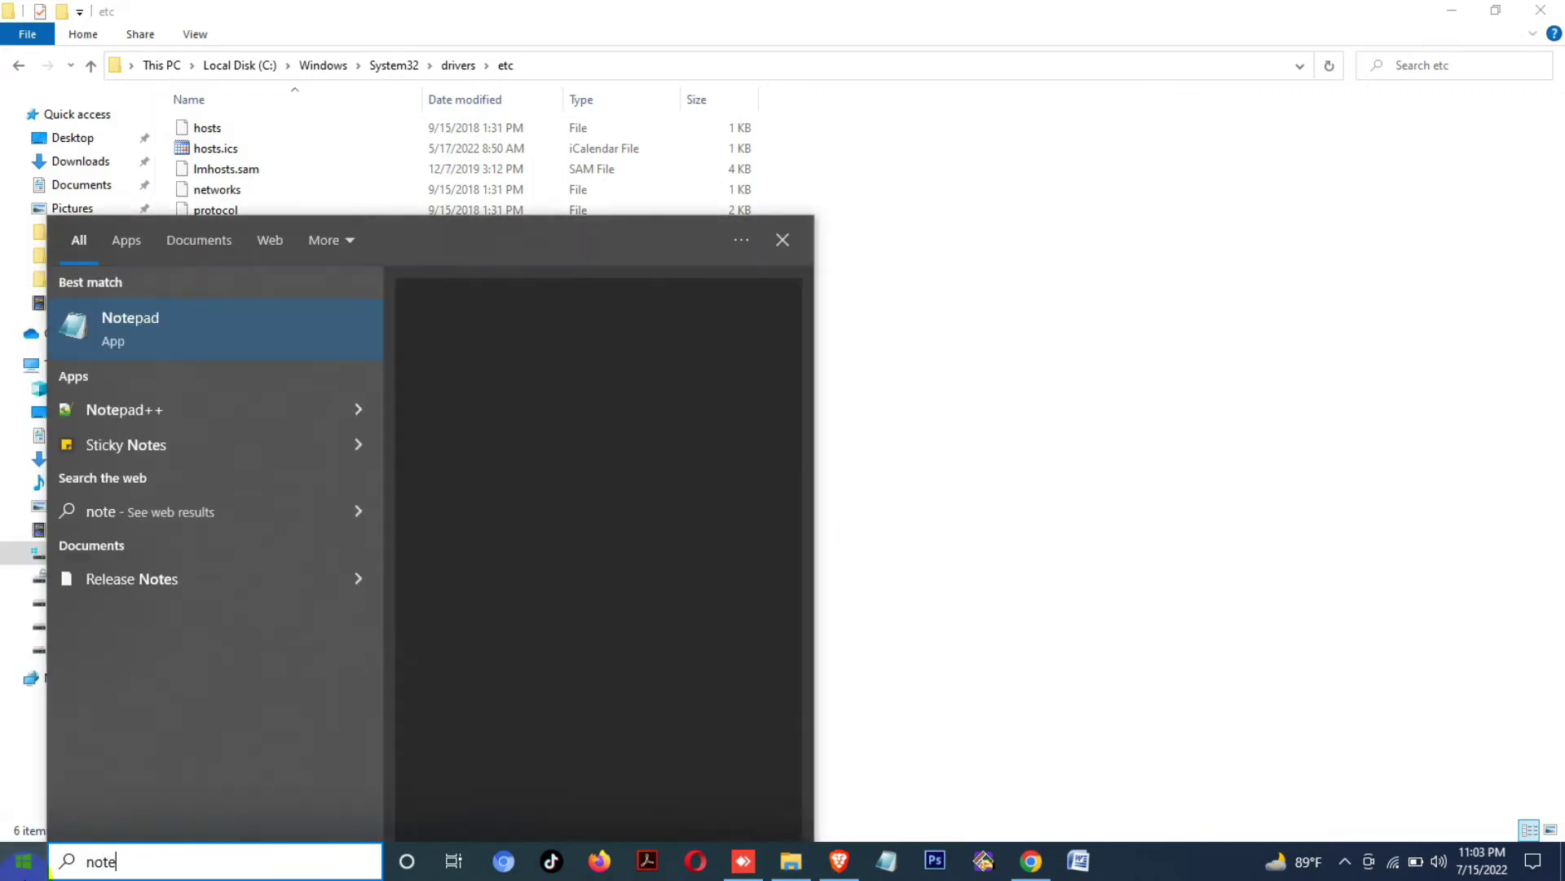
{"action": "left_click", "coordinate": [189, 342]}
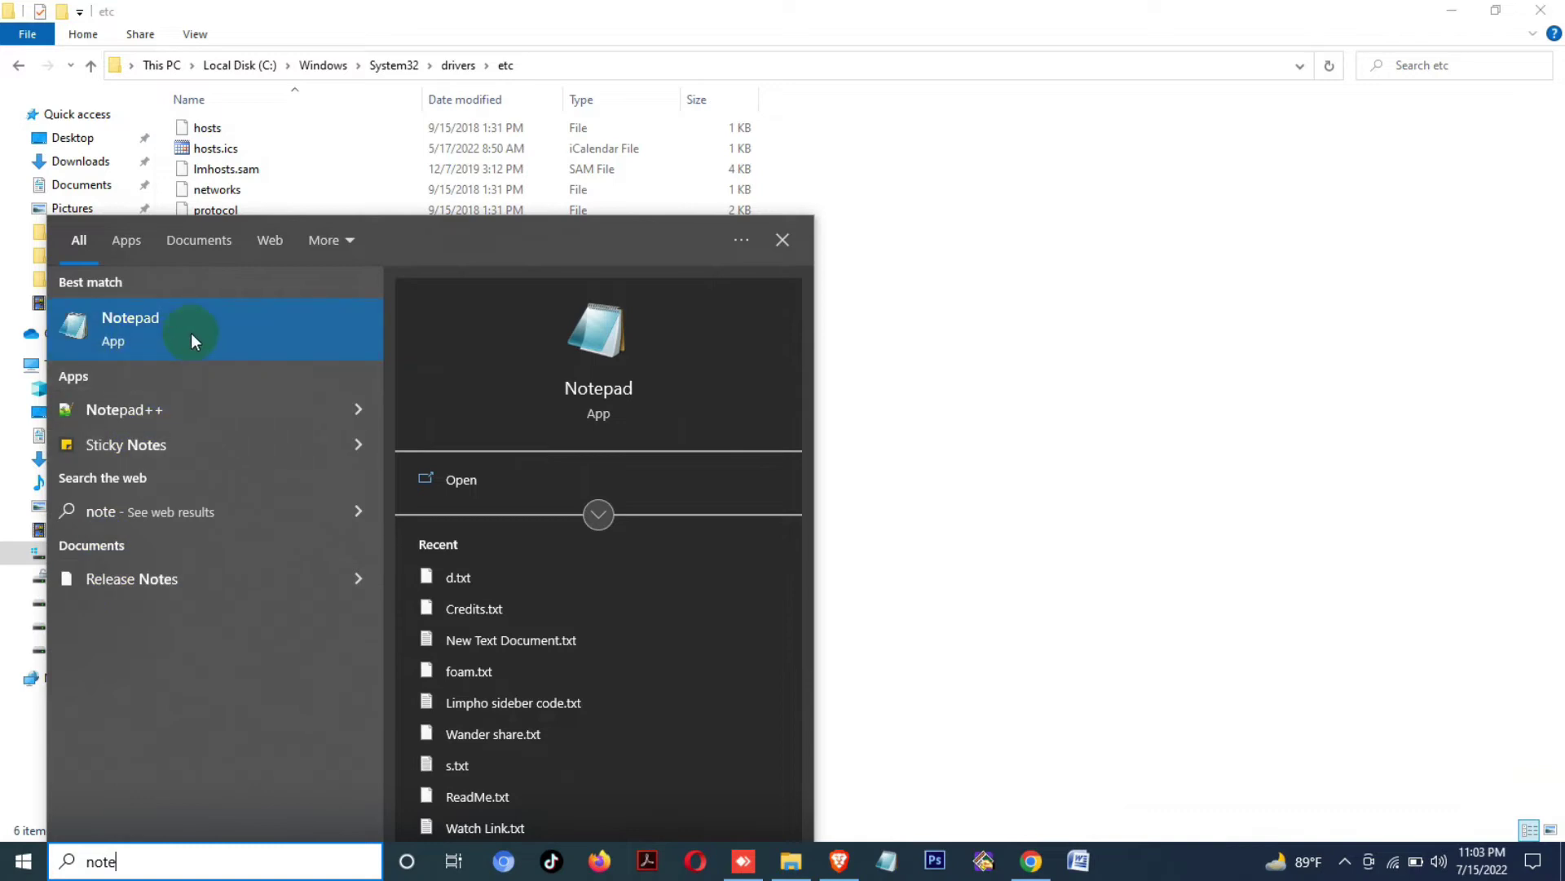
{"action": "right_click", "coordinate": [199, 334]}
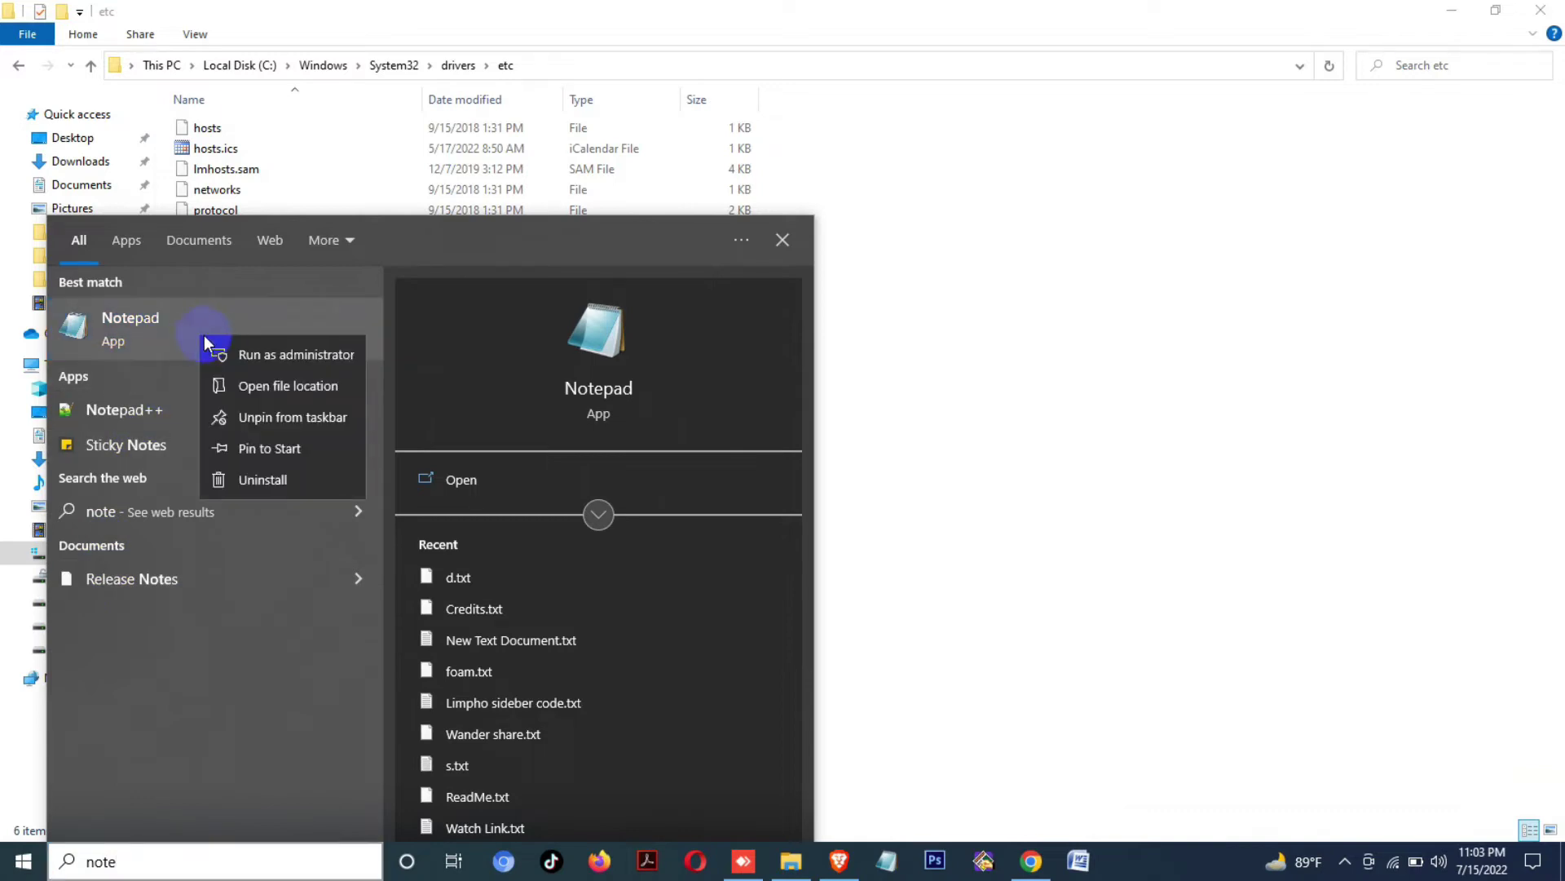
{"action": "left_click", "coordinate": [319, 357]}
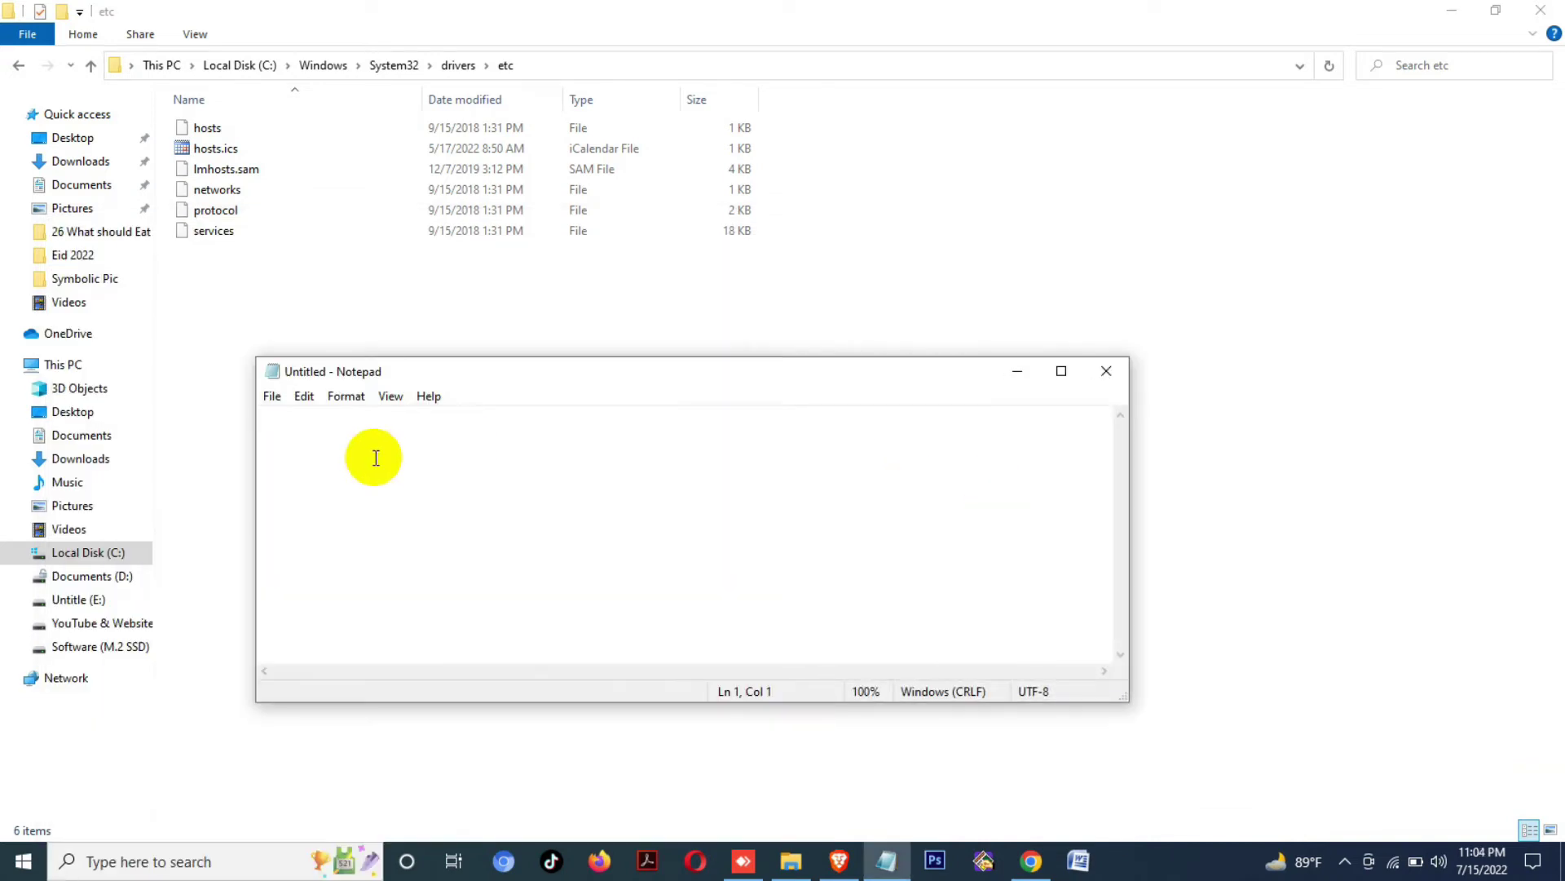
In Notepad's Open dialog, browse to C:\Windows\System32
{"action": "left_click", "coordinate": [271, 396]}
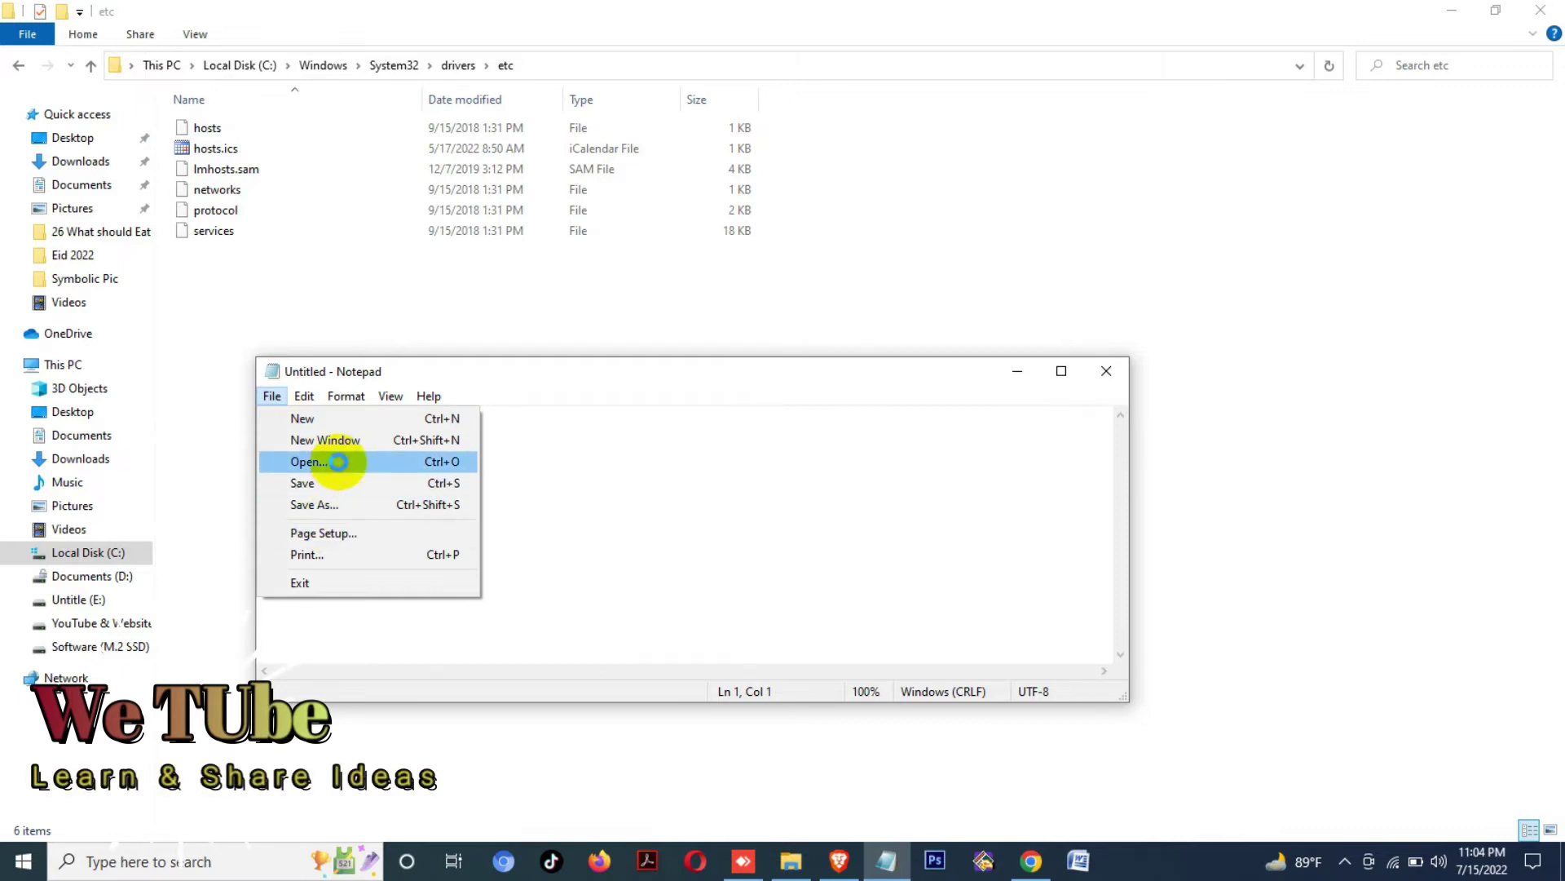
{"action": "left_click", "coordinate": [340, 470]}
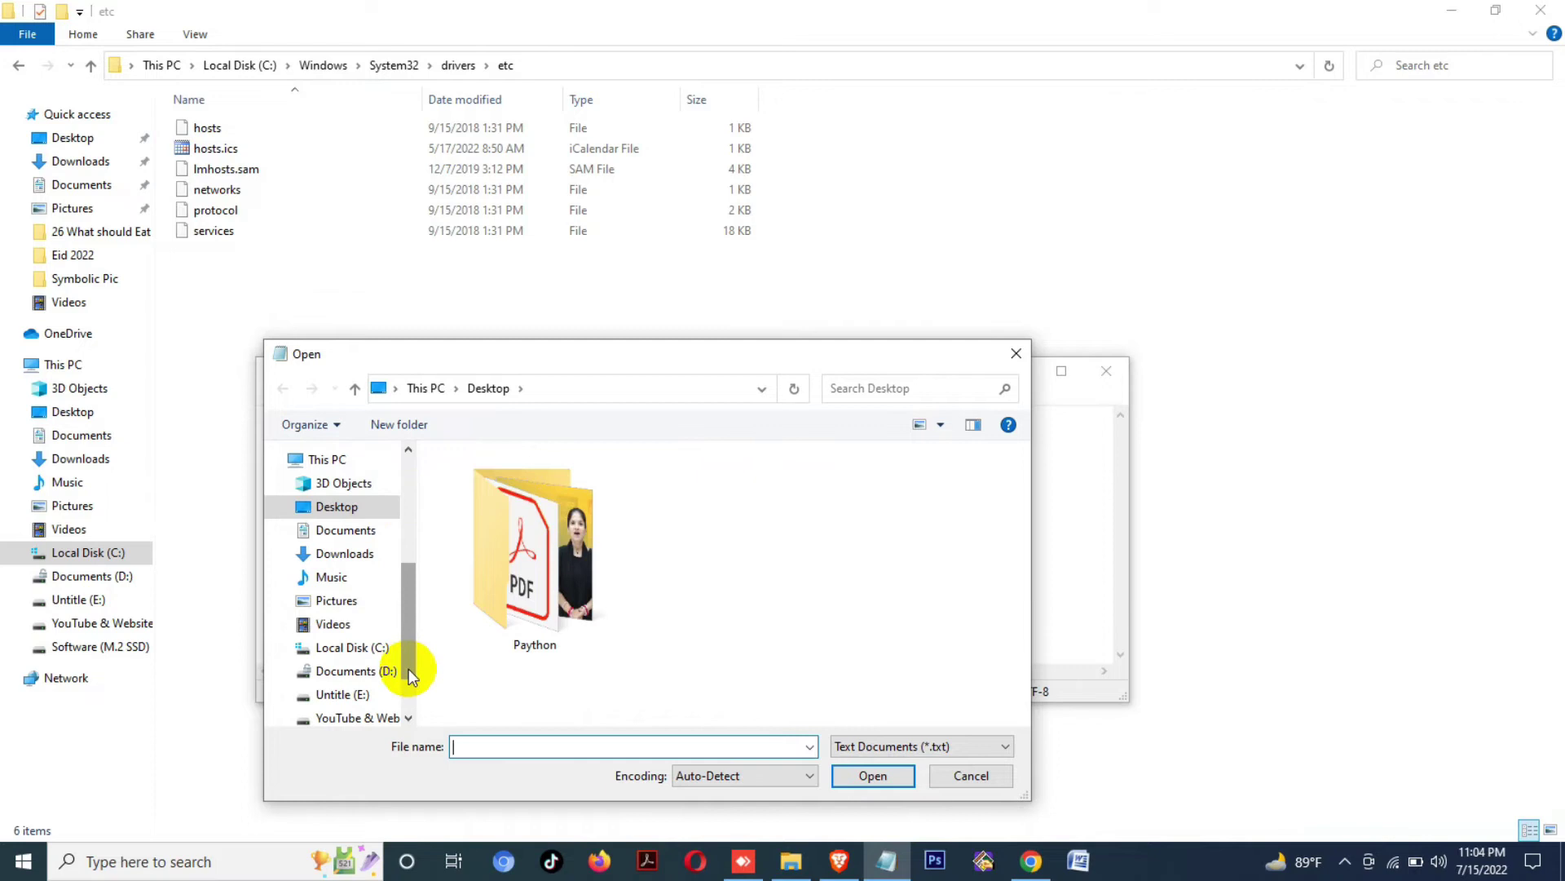
{"action": "left_click", "coordinate": [367, 652]}
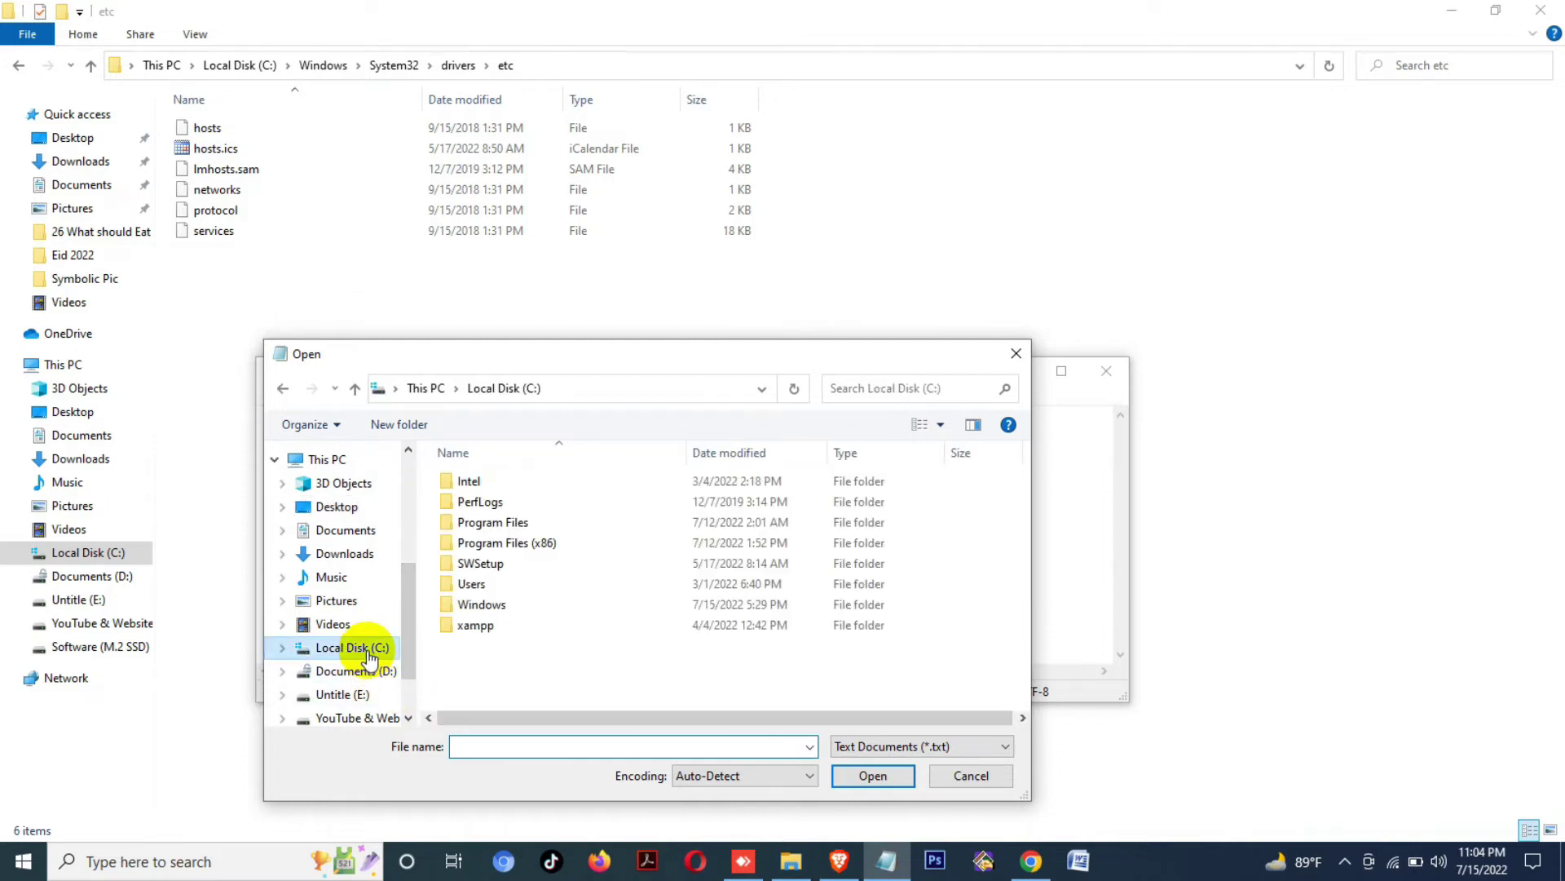
{"action": "left_click", "coordinate": [520, 604]}
{"action": "double_click", "coordinate": [520, 604]}
{"action": "key", "text": "s"}
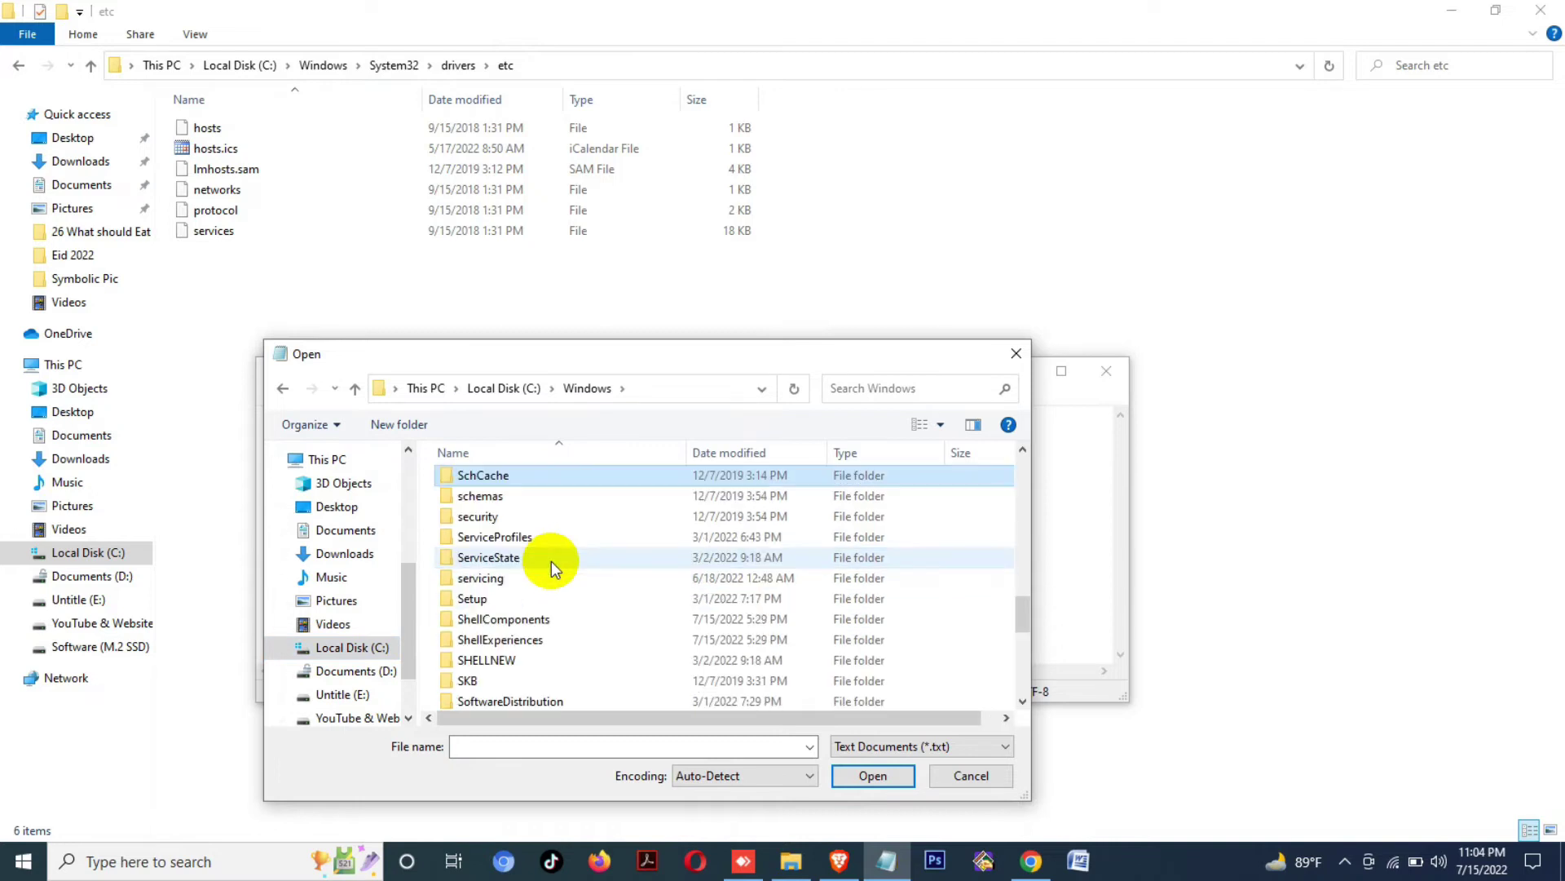
{"action": "key", "text": "s"}
{"action": "key", "text": "s"}
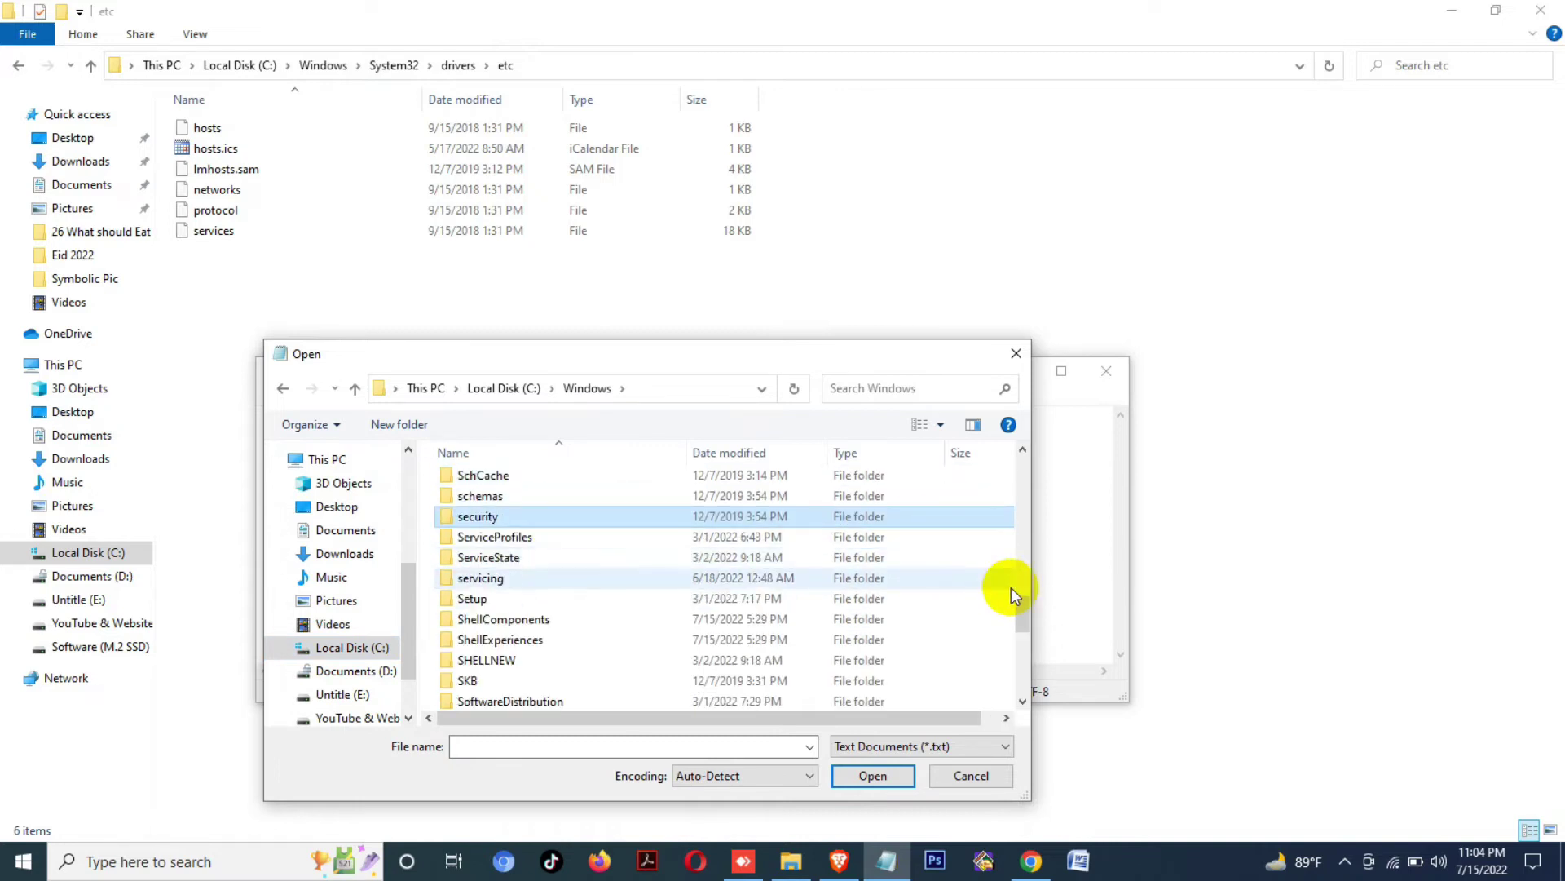
{"action": "left_click_drag", "start_coordinate": [1021, 616], "coordinate": [1020, 639]}
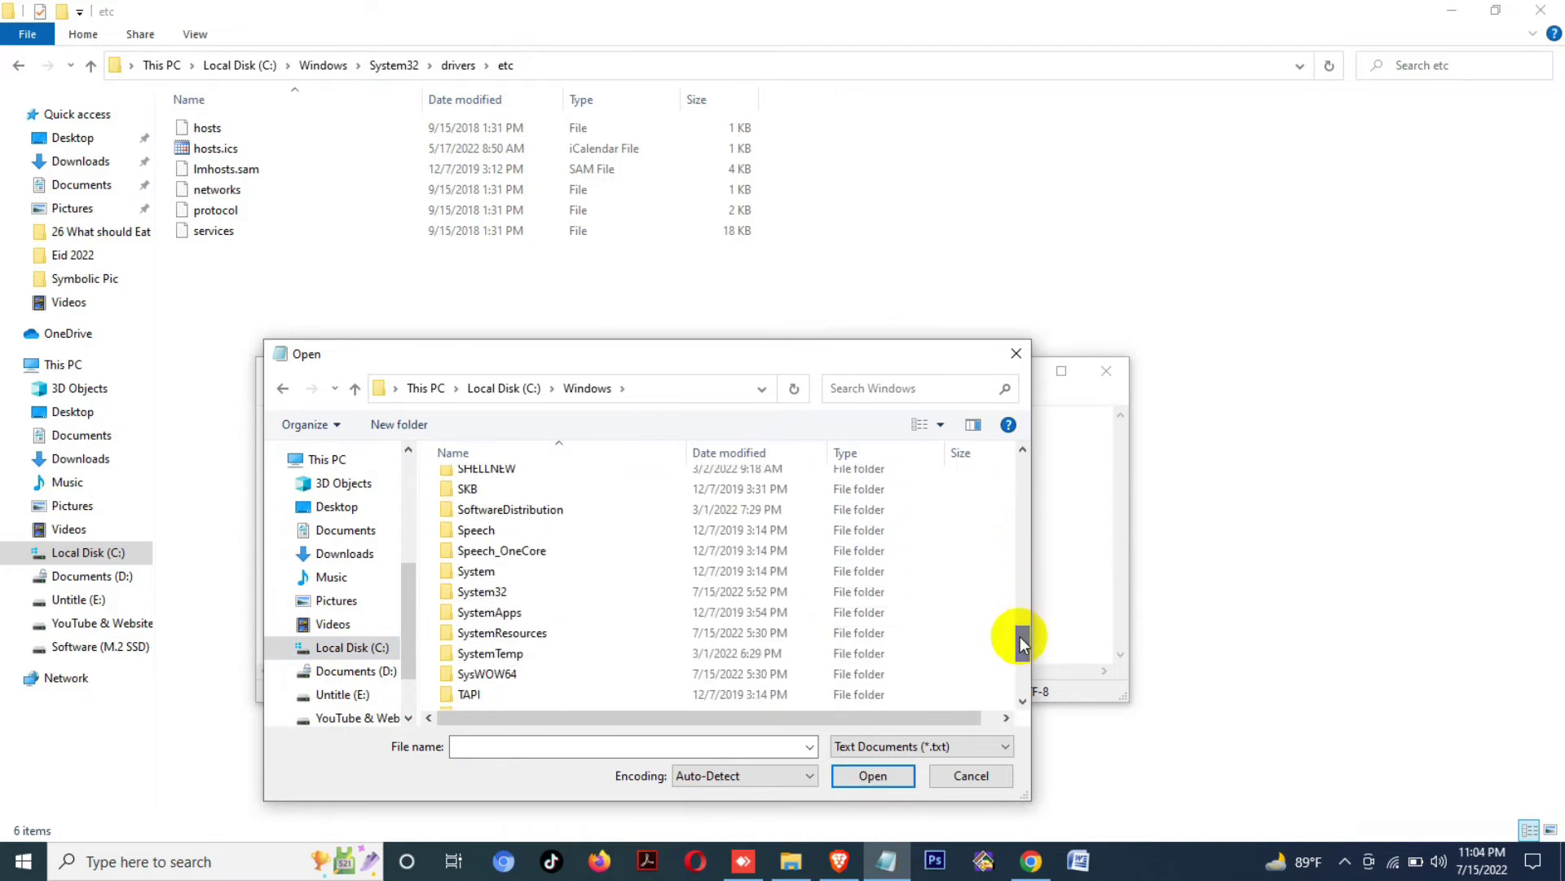
{"action": "left_click", "coordinate": [673, 590]}
{"action": "double_click", "coordinate": [604, 590]}
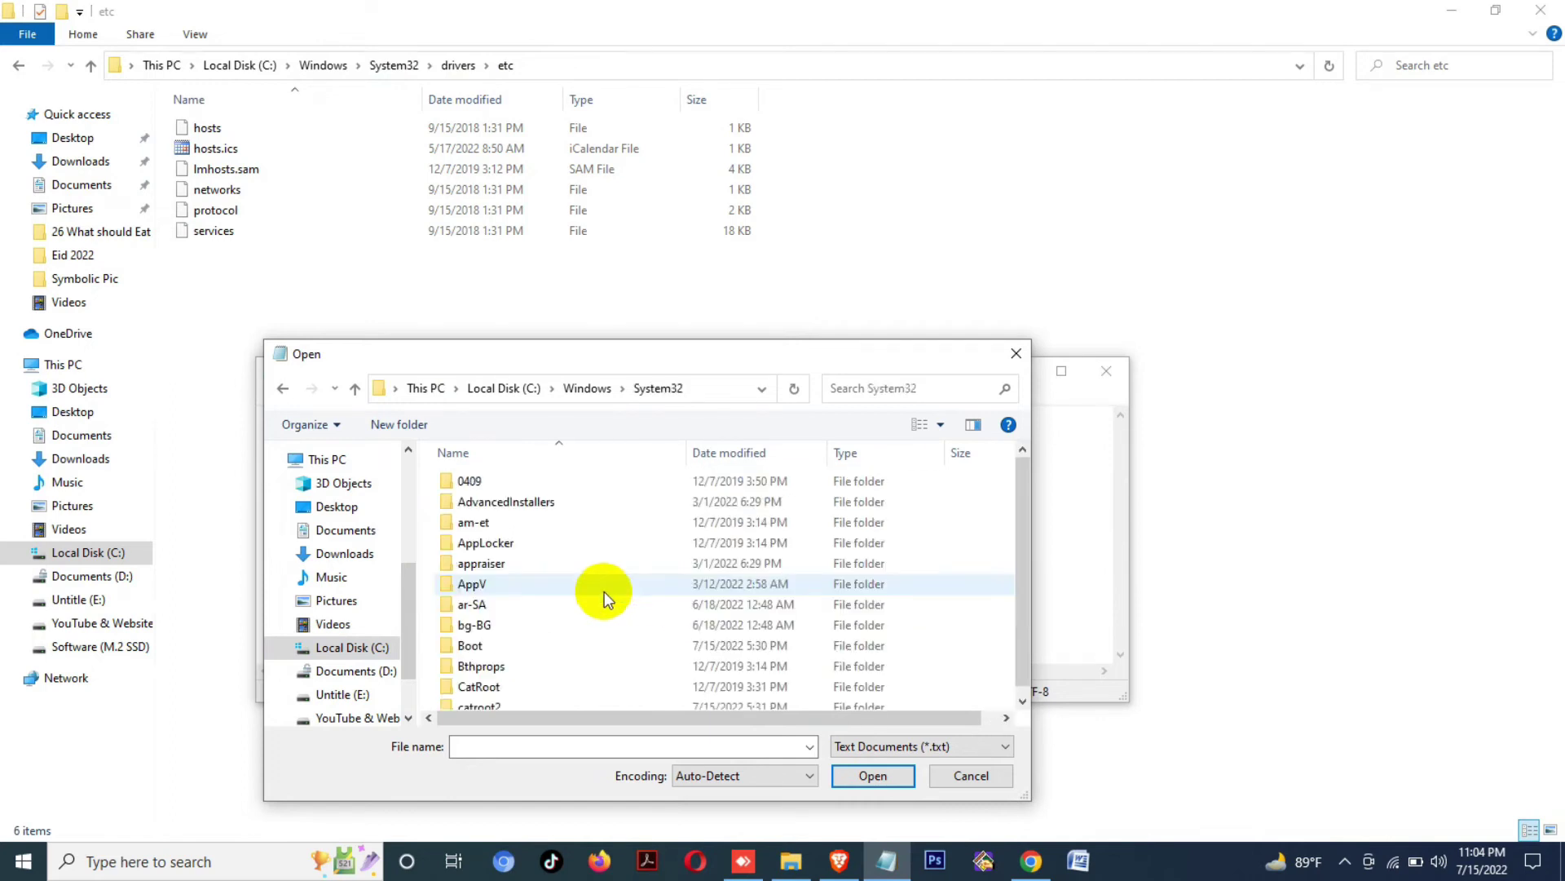
Enter drivers\etc, show All Files (*.*), open hosts and go to the last line
{"action": "key", "text": "d"}
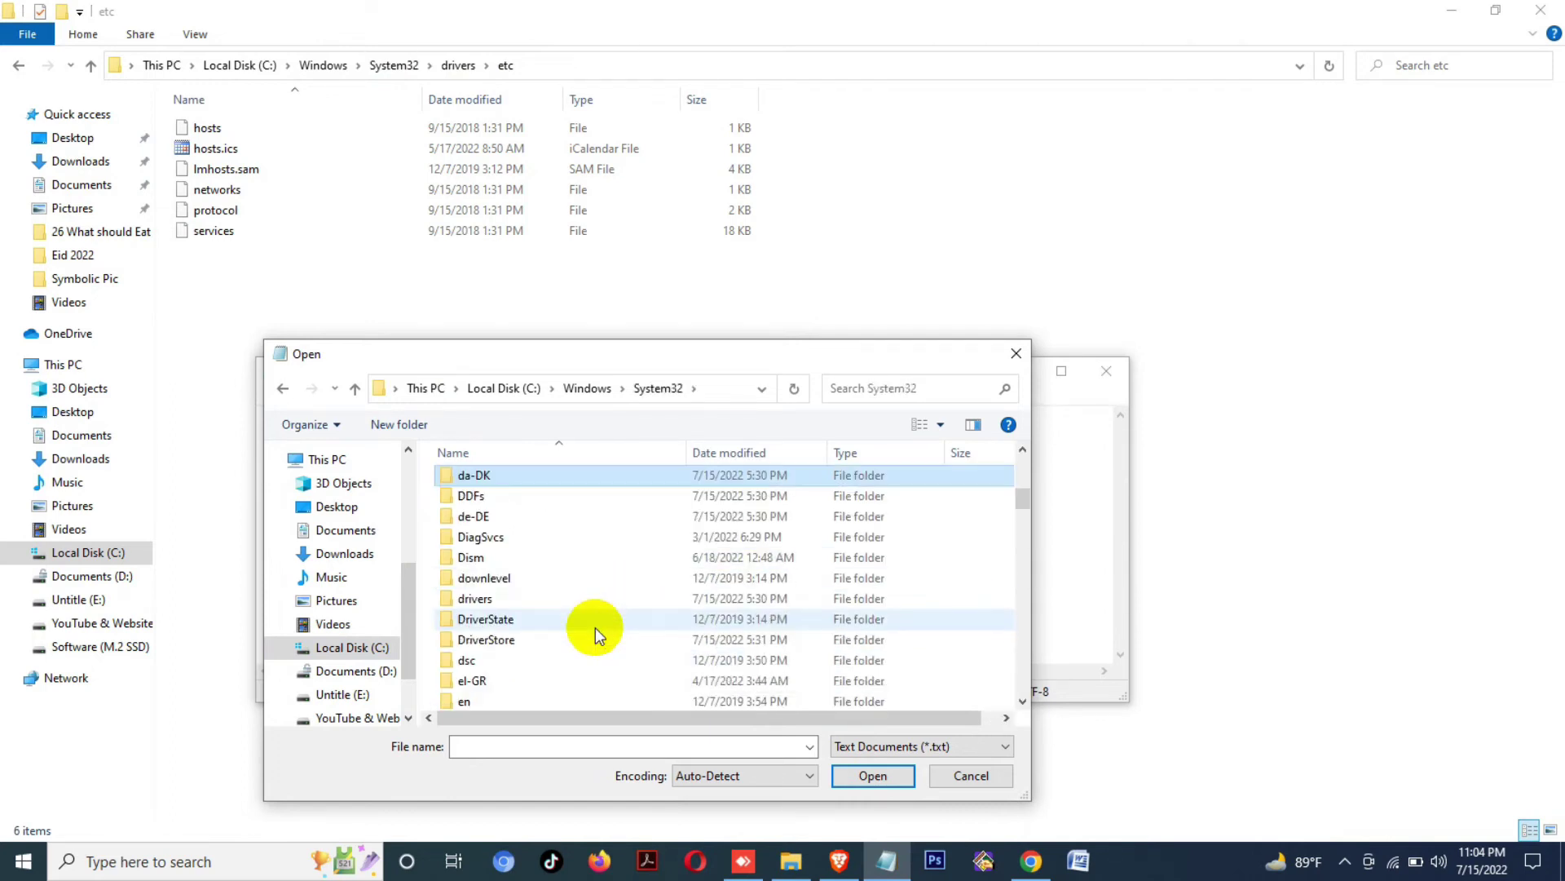
{"action": "left_click", "coordinate": [546, 605]}
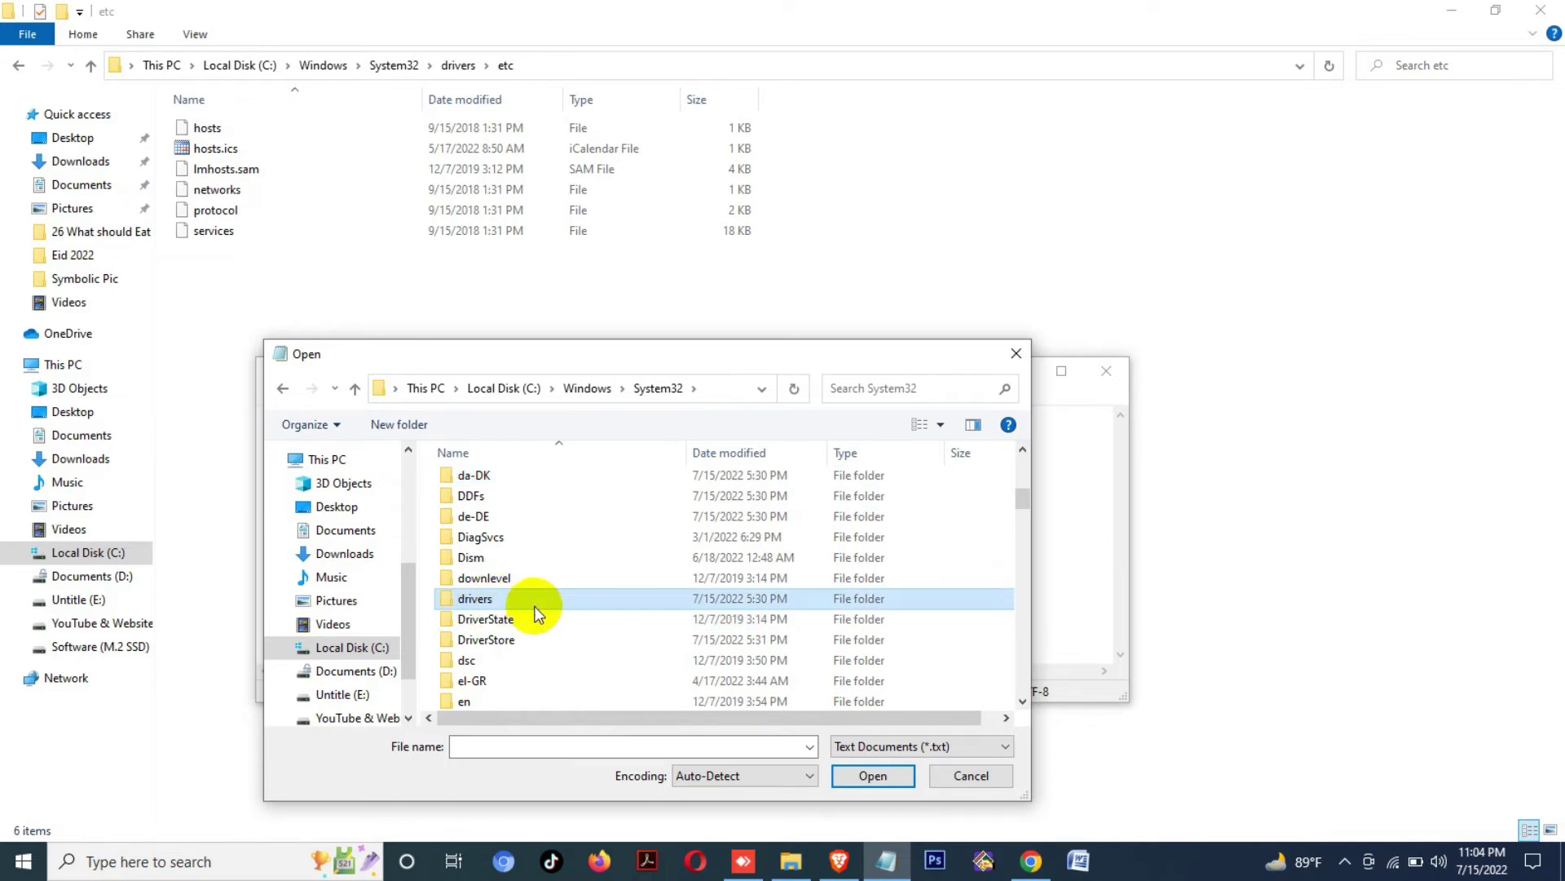
{"action": "double_click", "coordinate": [536, 605]}
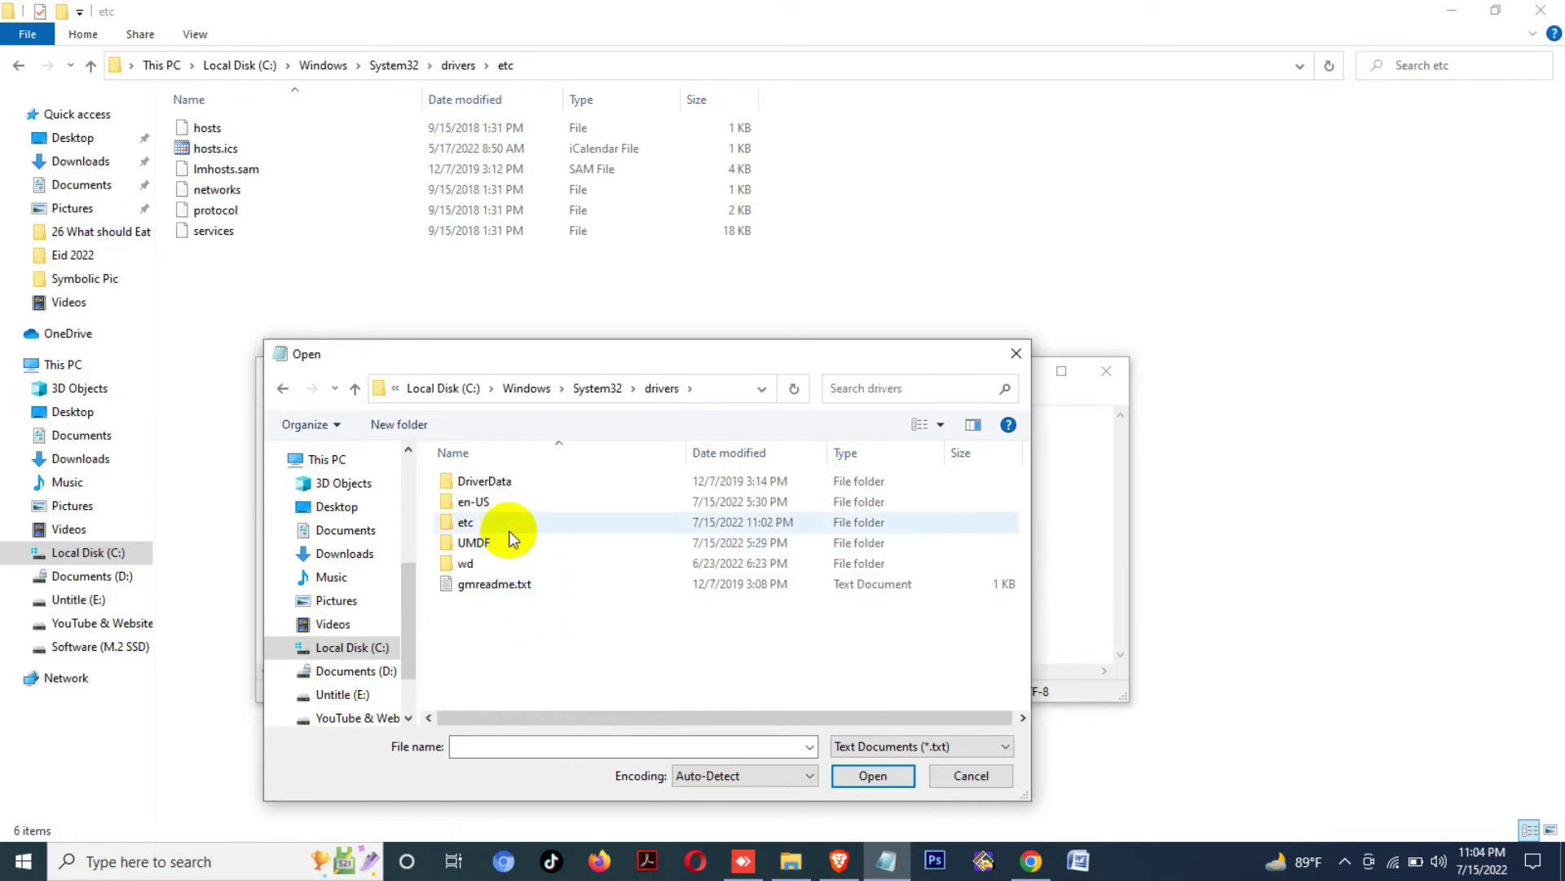
{"action": "mouse_move", "coordinate": [466, 522]}
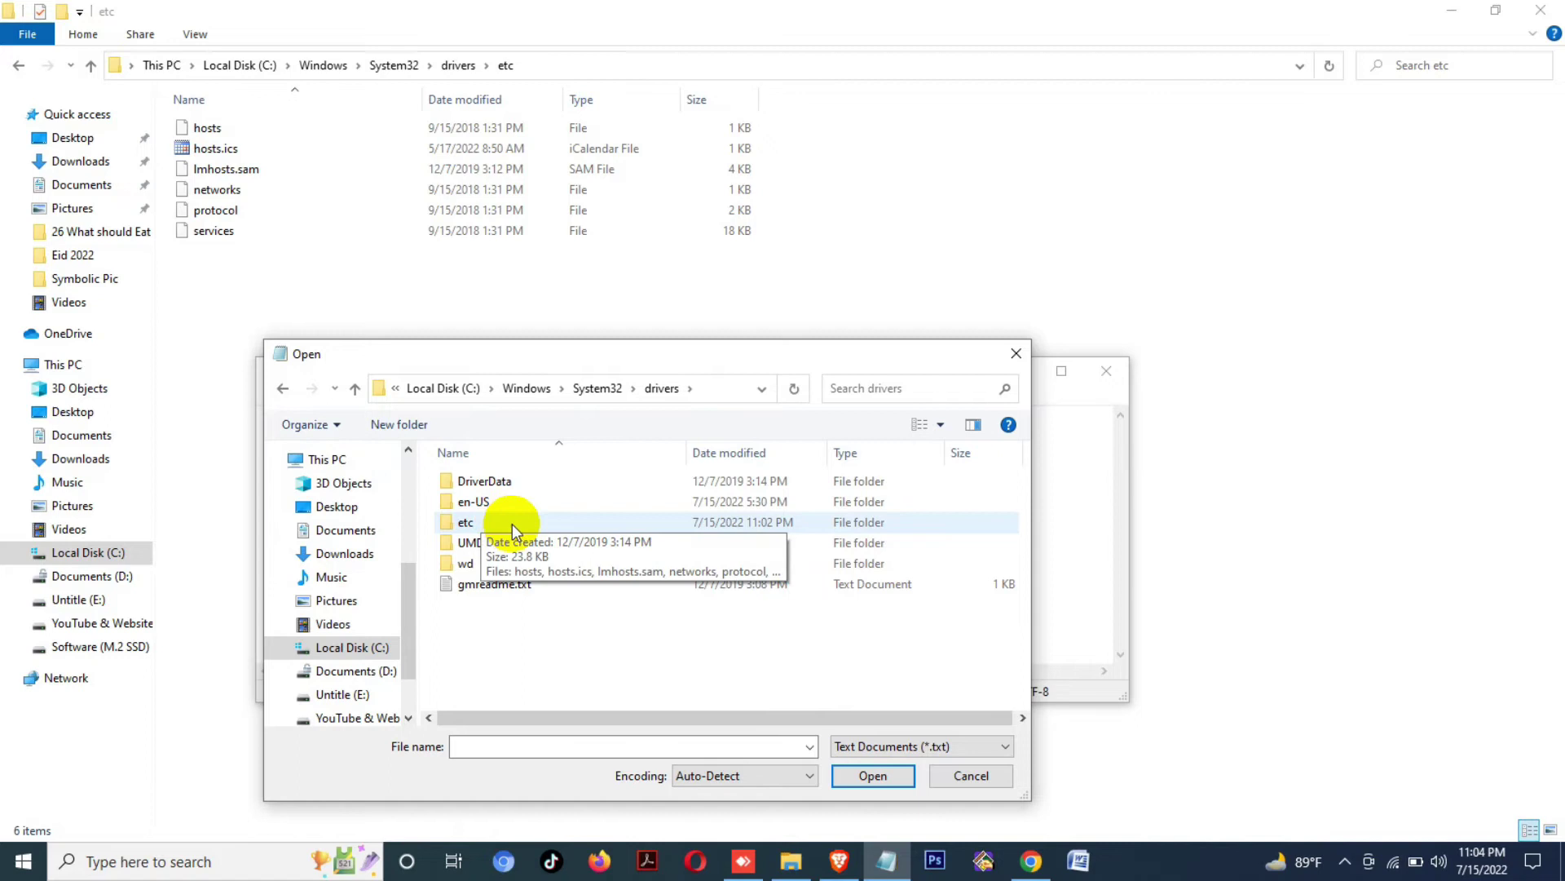
{"action": "double_click", "coordinate": [512, 526]}
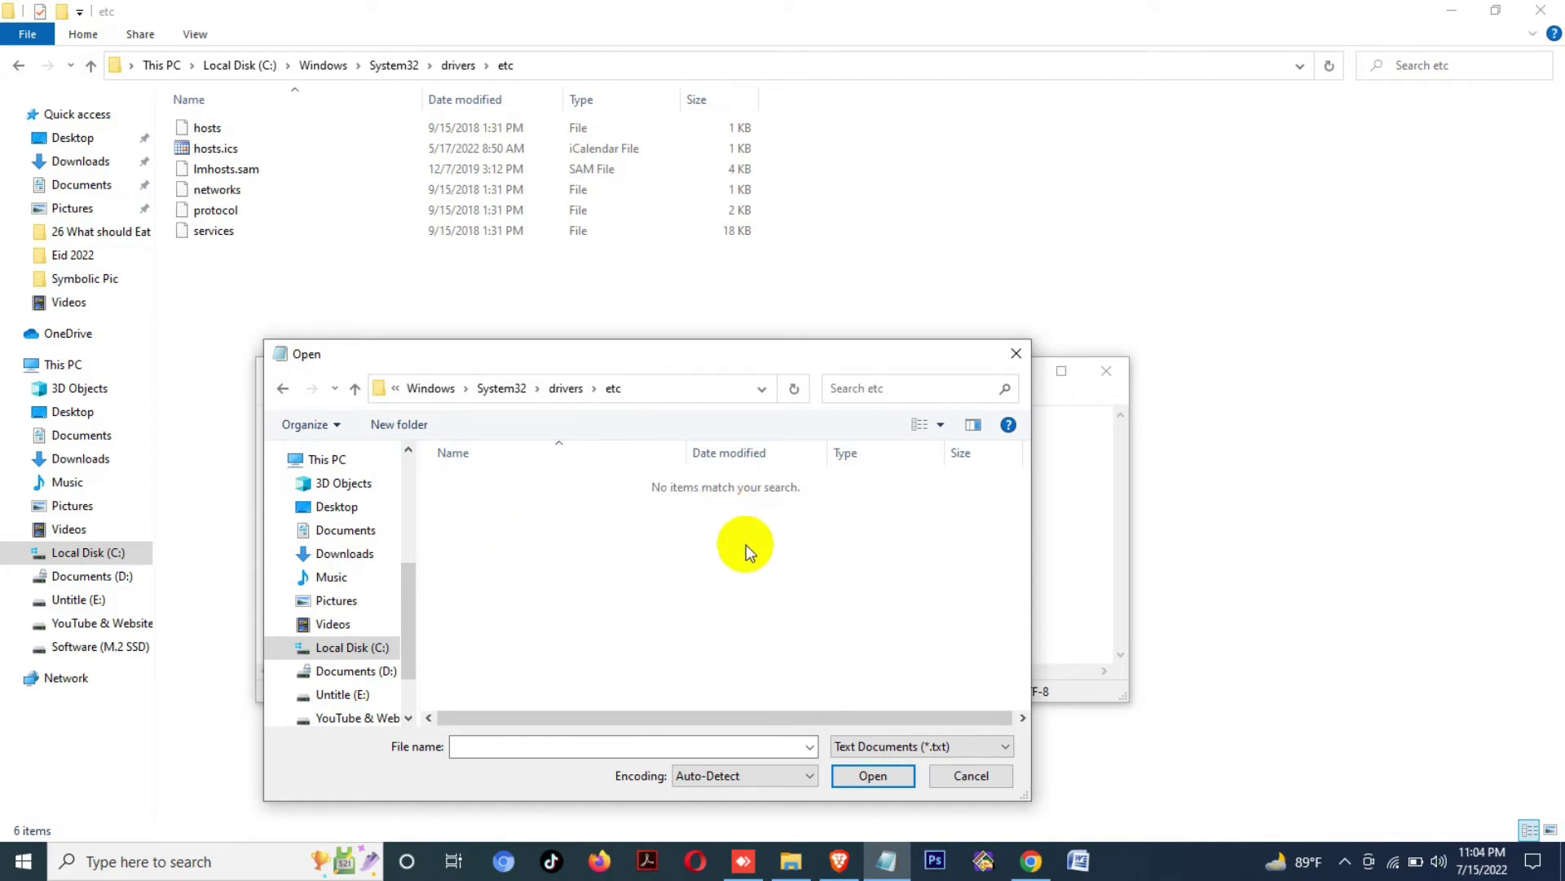
{"action": "left_click", "coordinate": [862, 756]}
{"action": "left_click", "coordinate": [859, 781]}
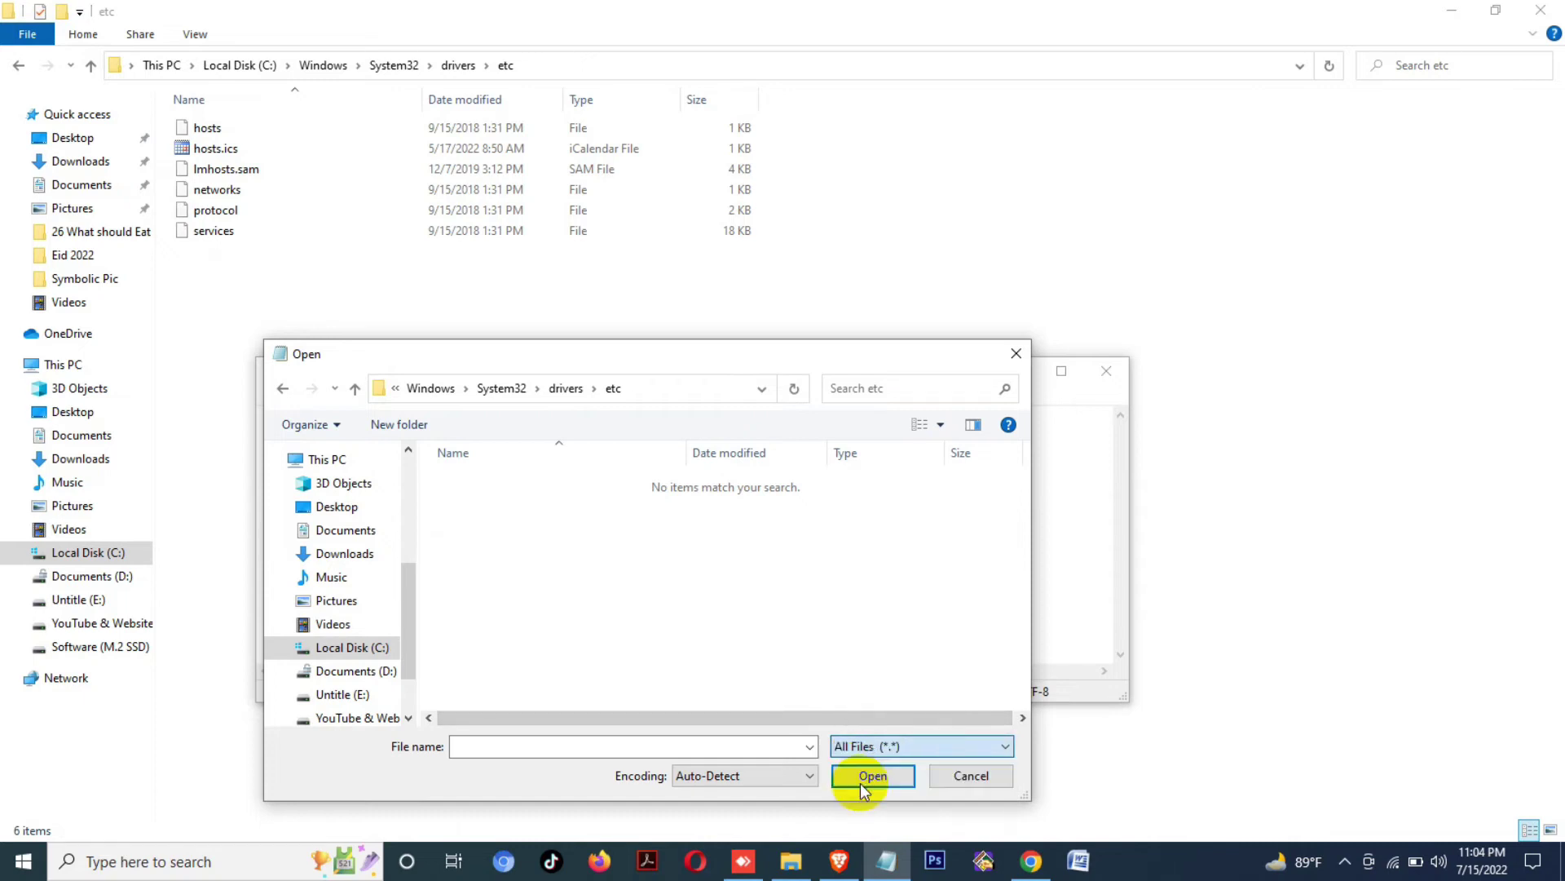
{"action": "left_click", "coordinate": [480, 487]}
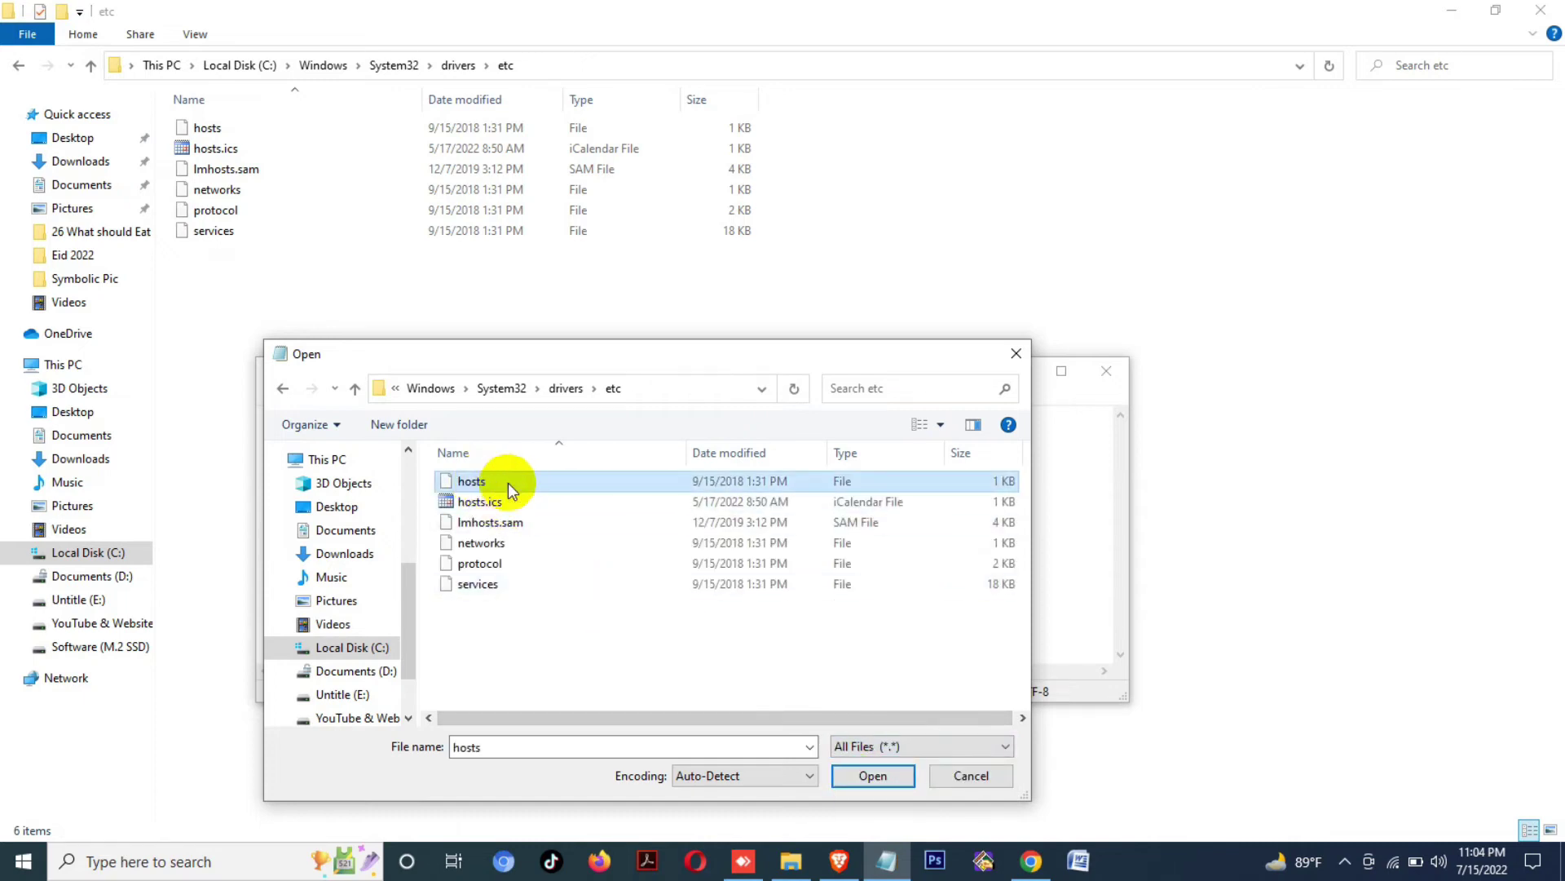
{"action": "left_click", "coordinate": [866, 774]}
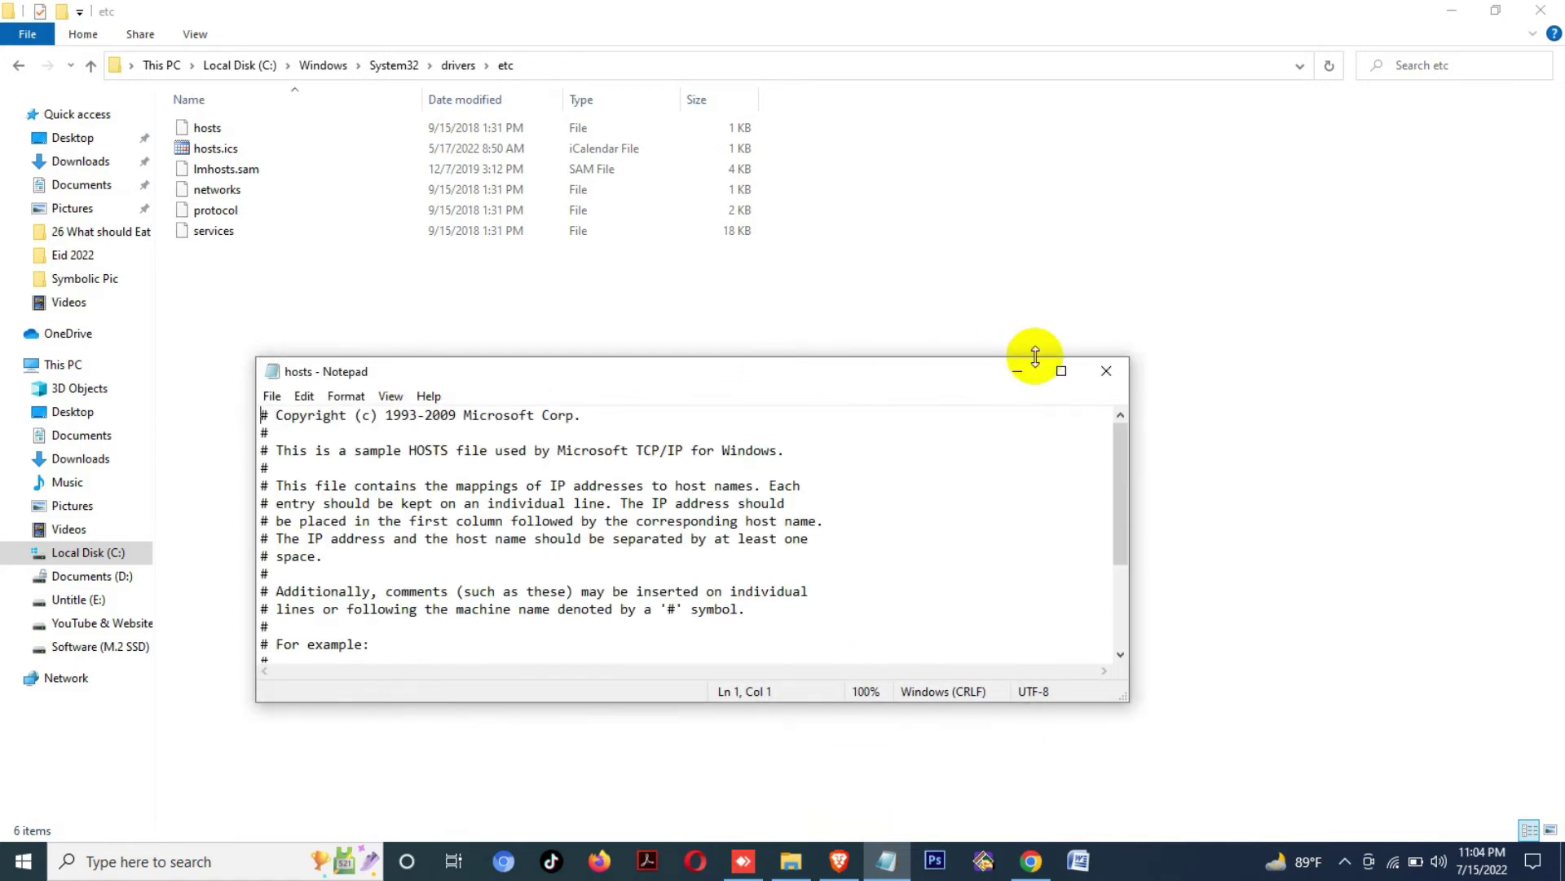
{"action": "left_click_drag", "start_coordinate": [1124, 453], "coordinate": [1128, 557]}
{"action": "left_click", "coordinate": [435, 657]}
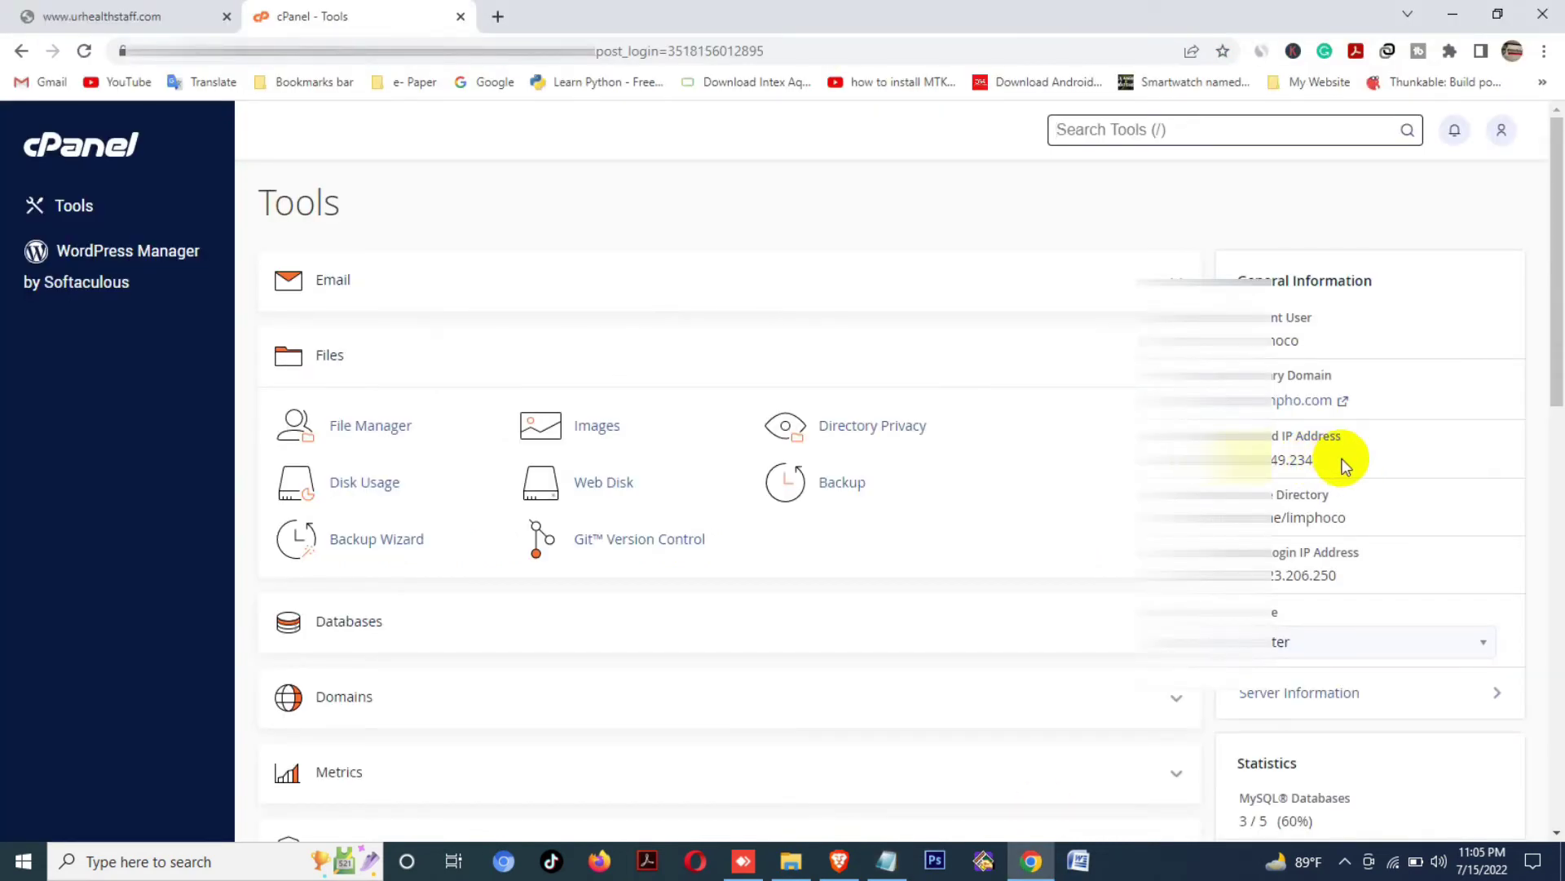
Select the server IP in cPanel's General Information and minimize Chrome
{"action": "left_click_drag", "start_coordinate": [1344, 463], "coordinate": [1206, 461]}
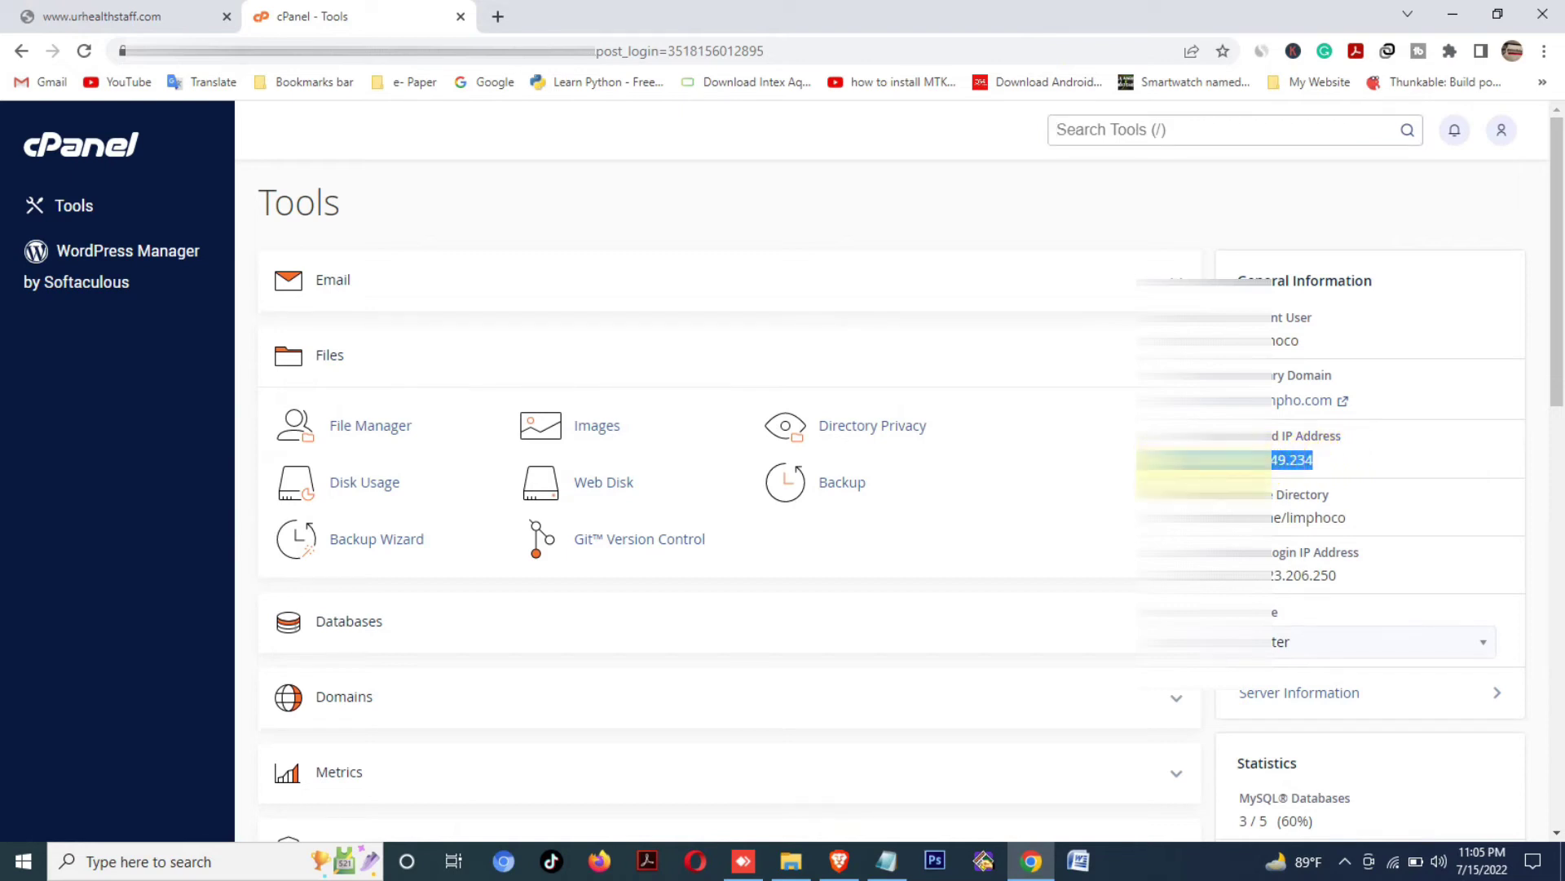
{"action": "left_click", "coordinate": [1452, 13]}
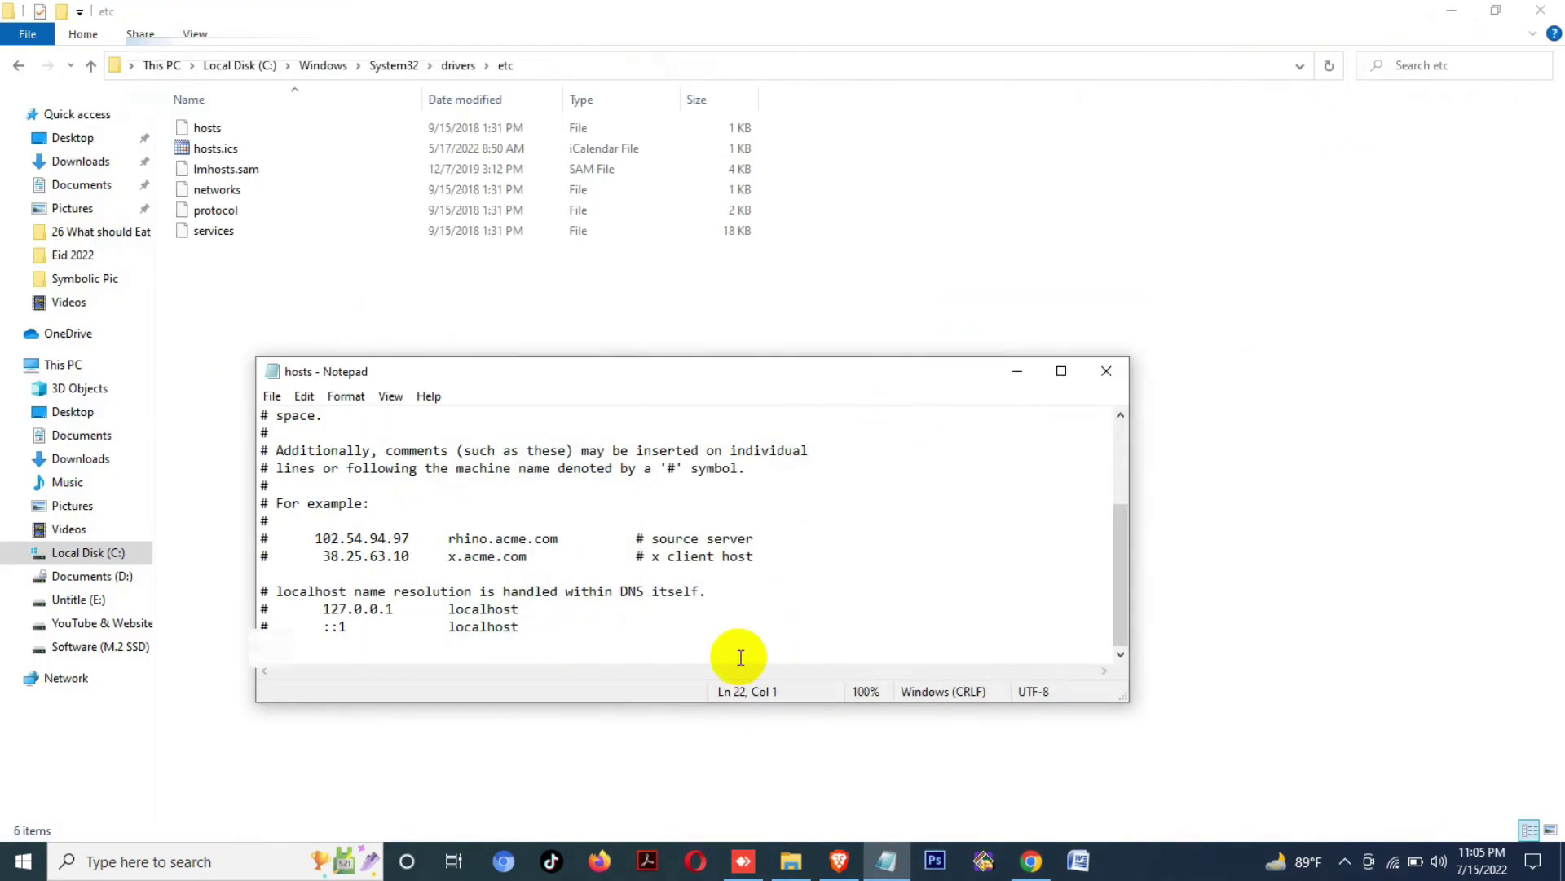
{"action": "key", "text": "ctrl+v"}
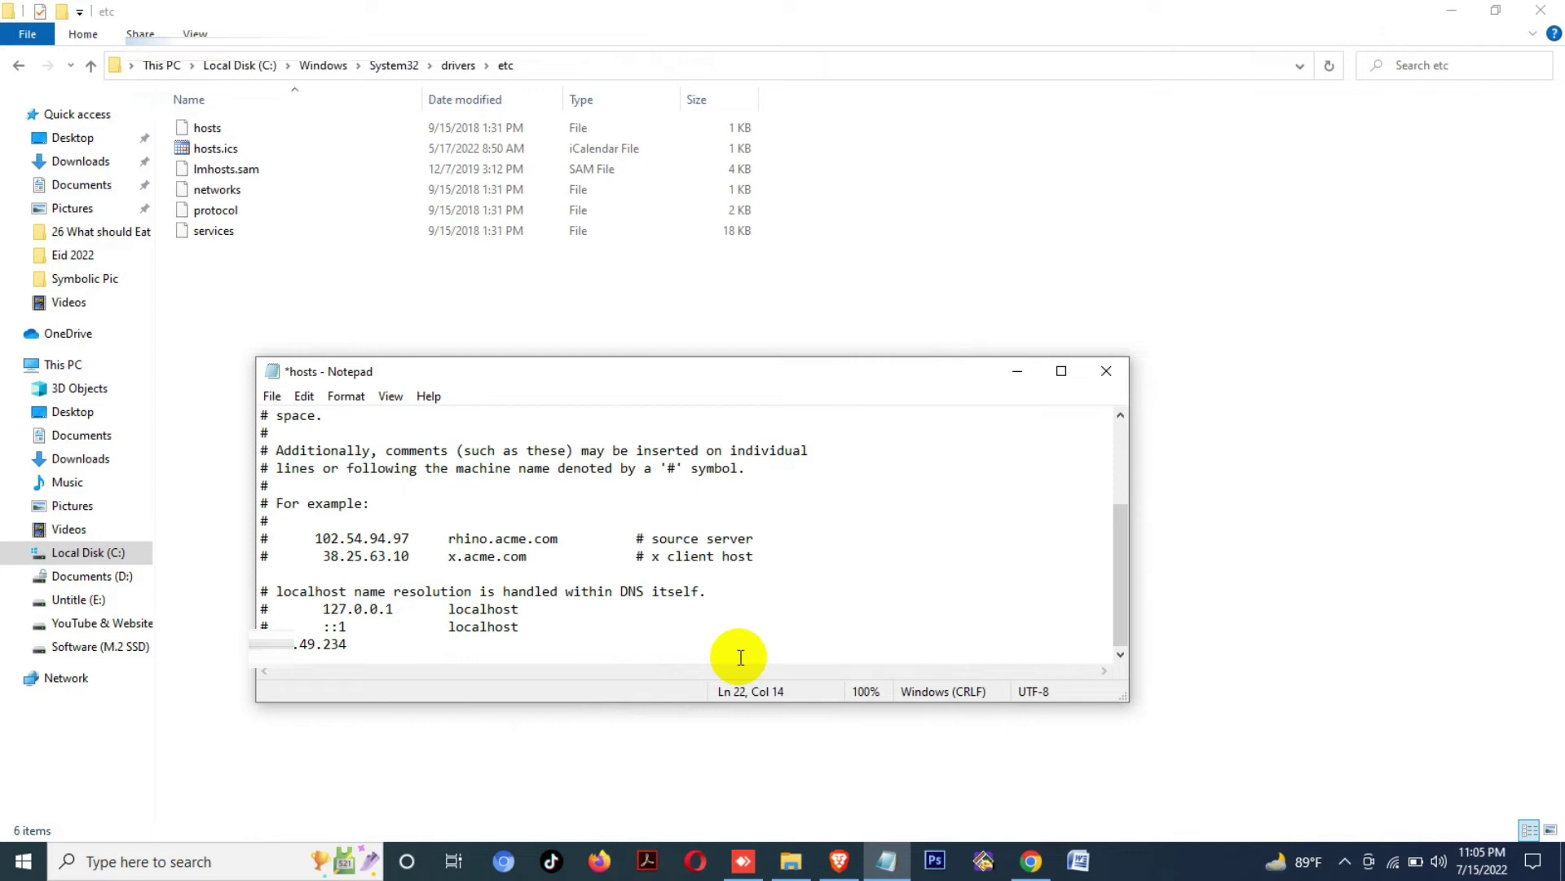
{"action": "type", "text": "ur"}
{"action": "type", "text": "healthst"}
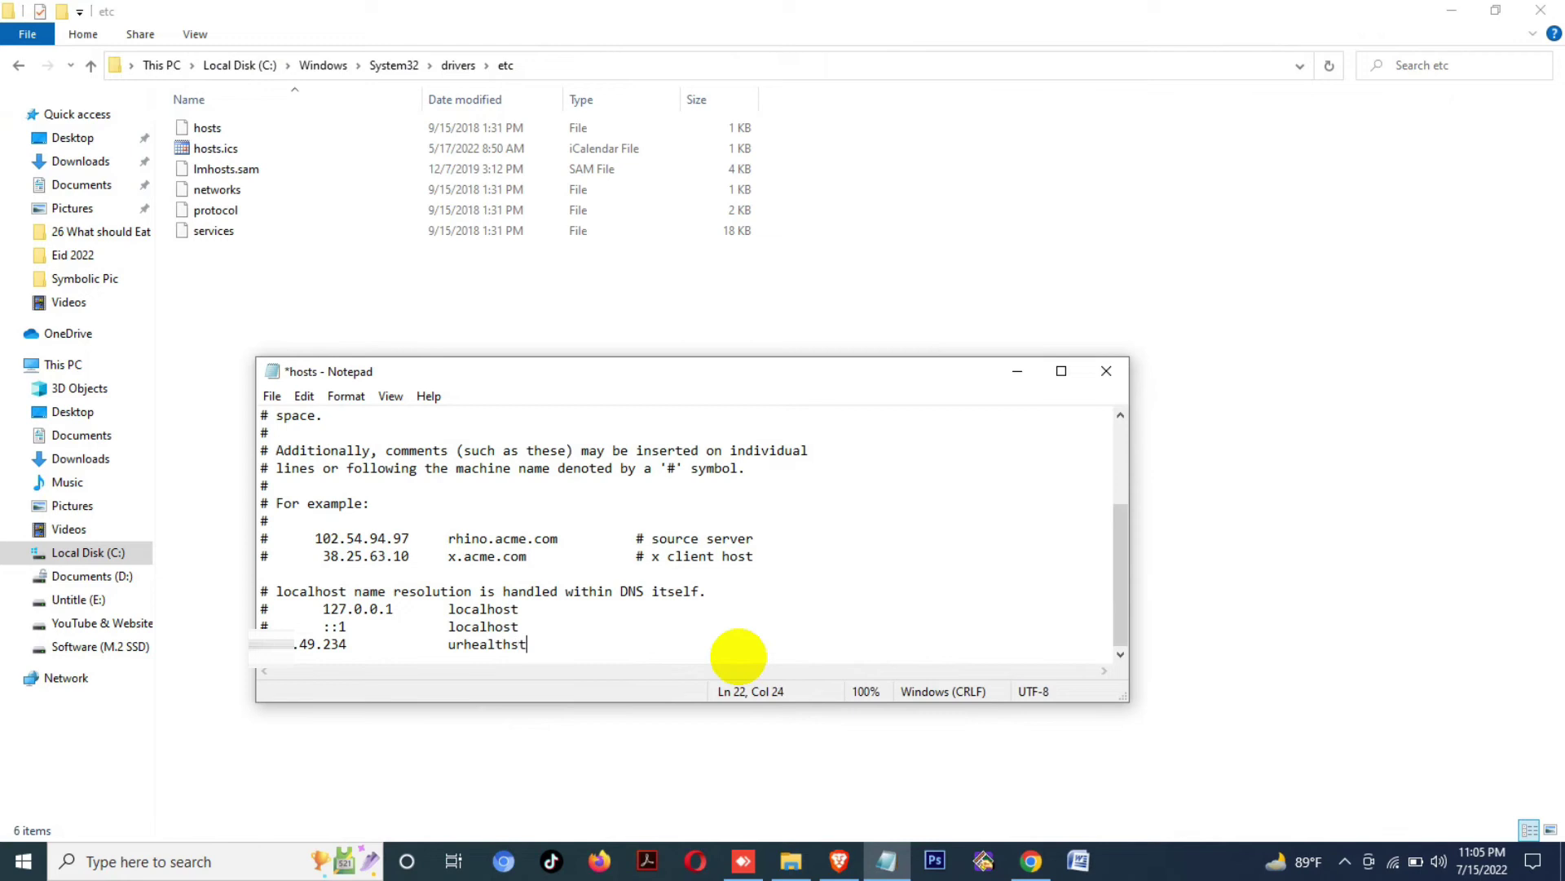
{"action": "type", "text": "aff."}
{"action": "key", "text": "BackSpace"}
{"action": "type", "text": ".com"}
{"action": "key", "text": "shift+Left"}
{"action": "key", "text": "shift+Left"}
{"action": "key", "text": "shift+Left"}
{"action": "key", "text": "shift+Left"}
{"action": "key", "text": "shift+Left"}
{"action": "key", "text": "shift+Left"}
{"action": "key", "text": "shift+Left"}
{"action": "key", "text": "shift+Left"}
{"action": "key", "text": "ctrl+c"}
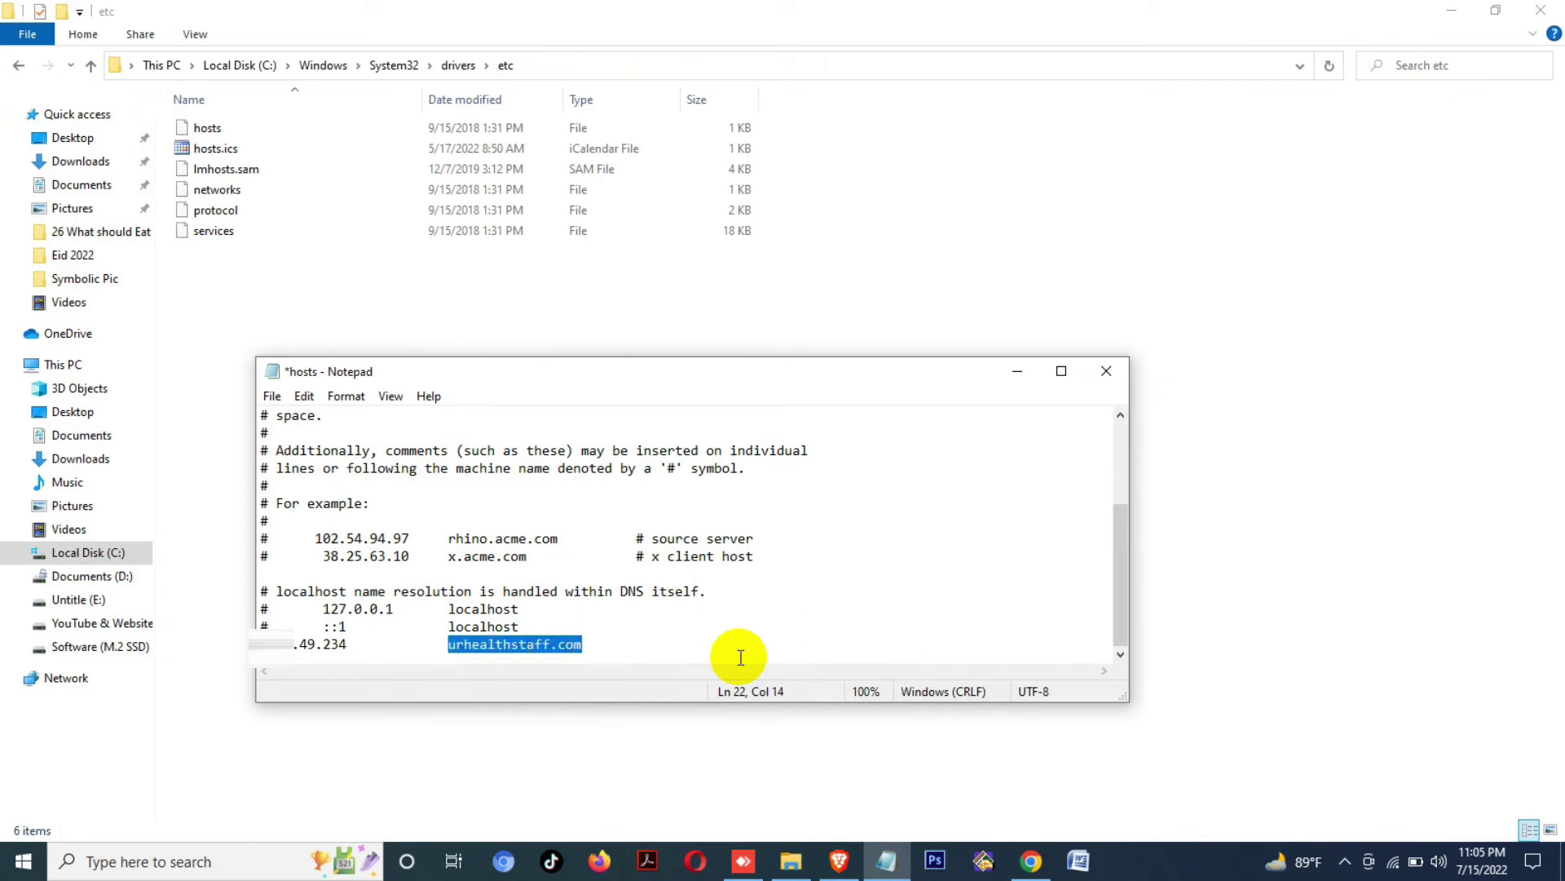
{"action": "key", "text": "Right"}
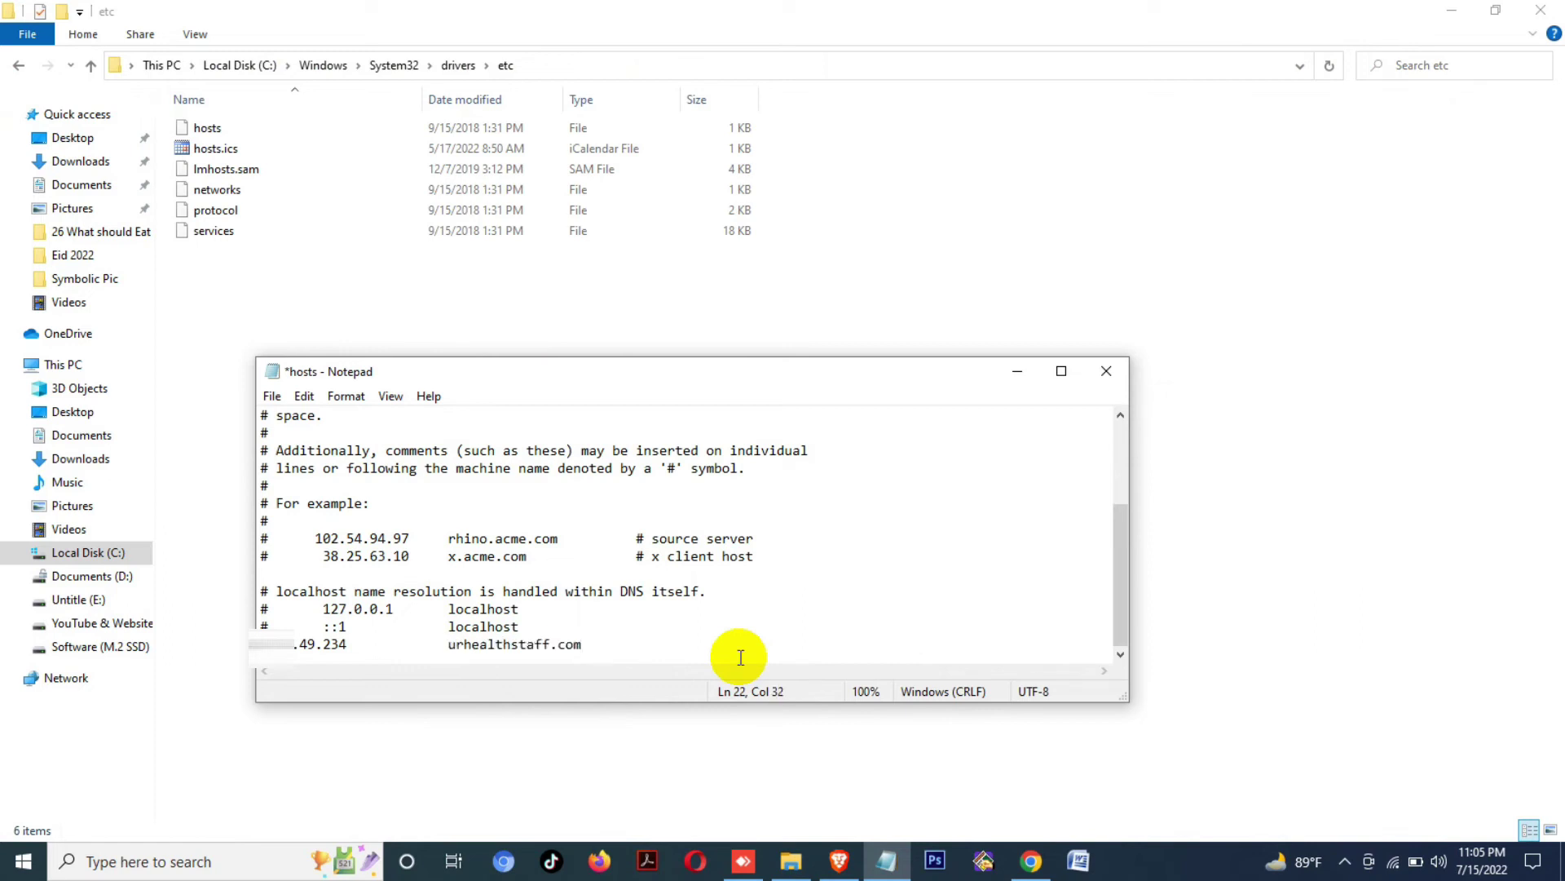
{"action": "type", "text": "www."}
{"action": "key", "text": "ctrl+v"}
Save the hosts file and close Notepad
{"action": "key", "text": "ctrl+s"}
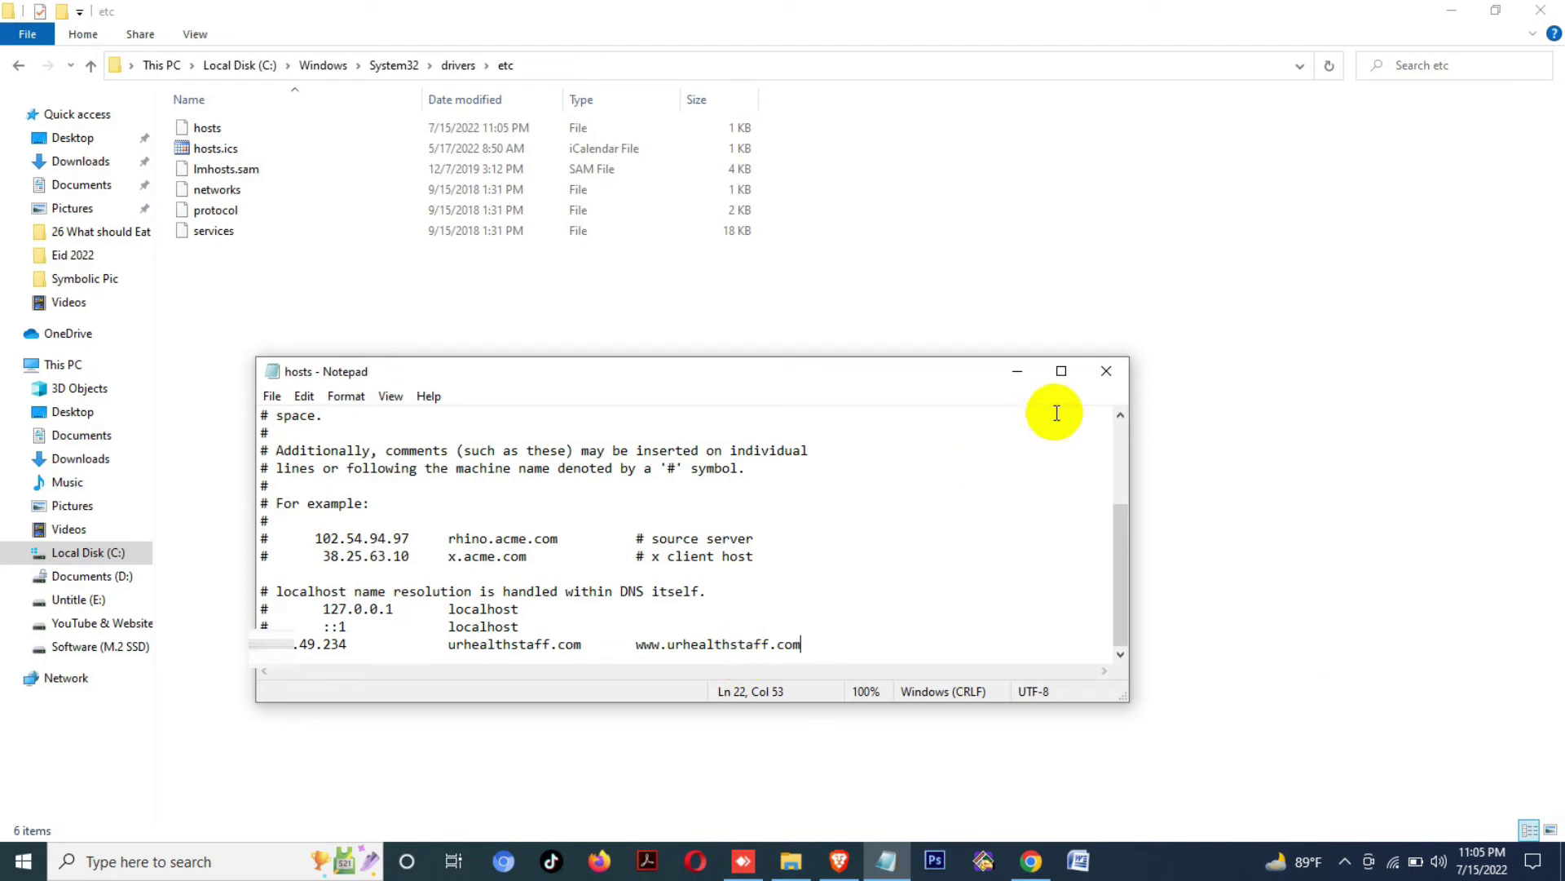
{"action": "left_click", "coordinate": [273, 396]}
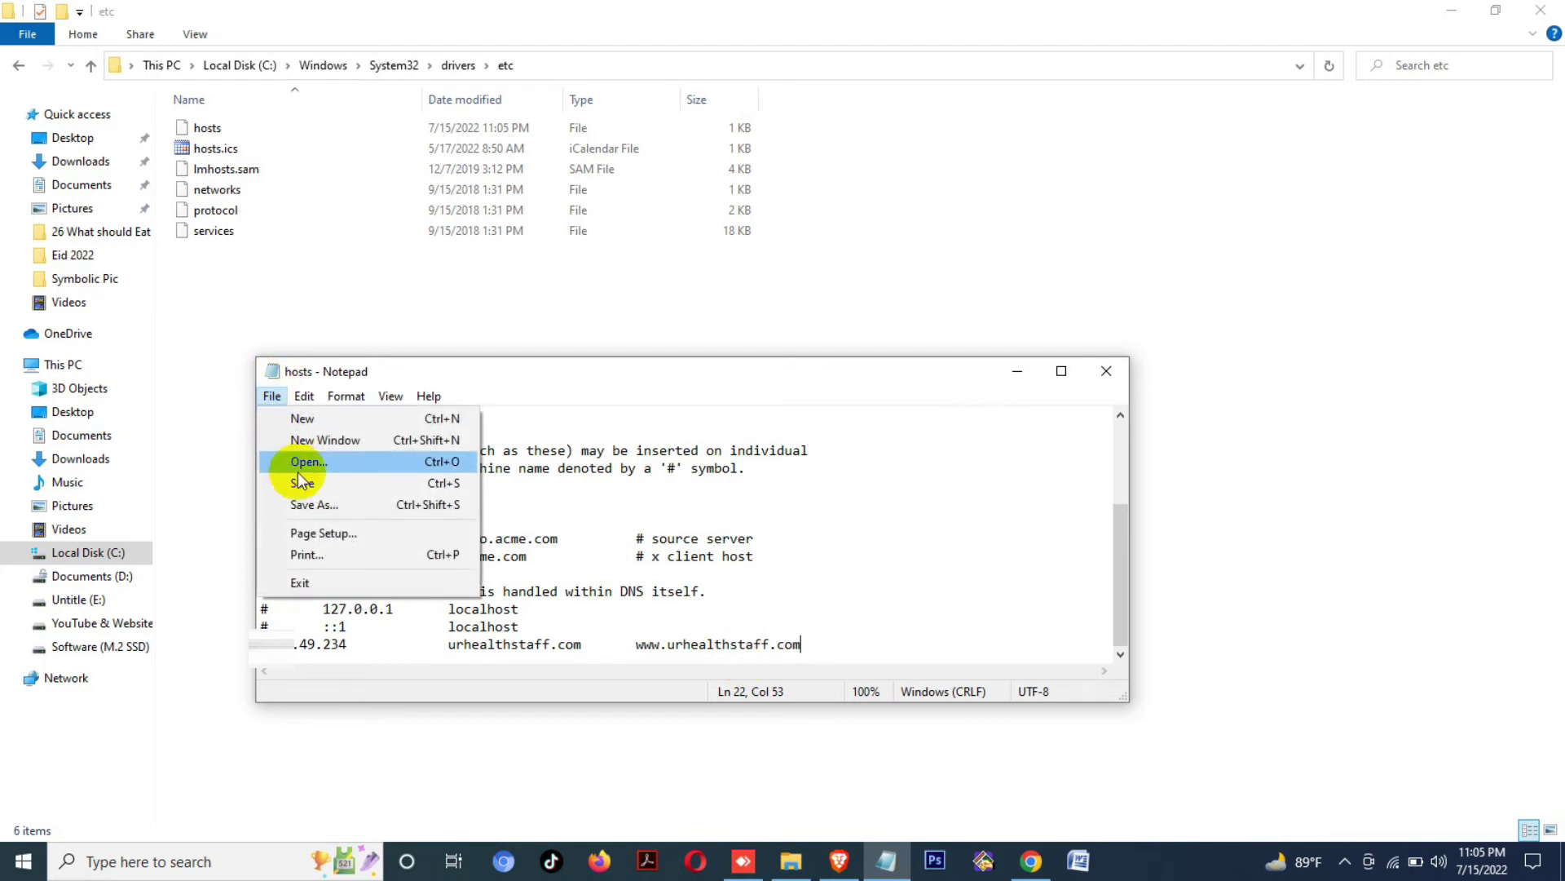
{"action": "left_click", "coordinate": [359, 484]}
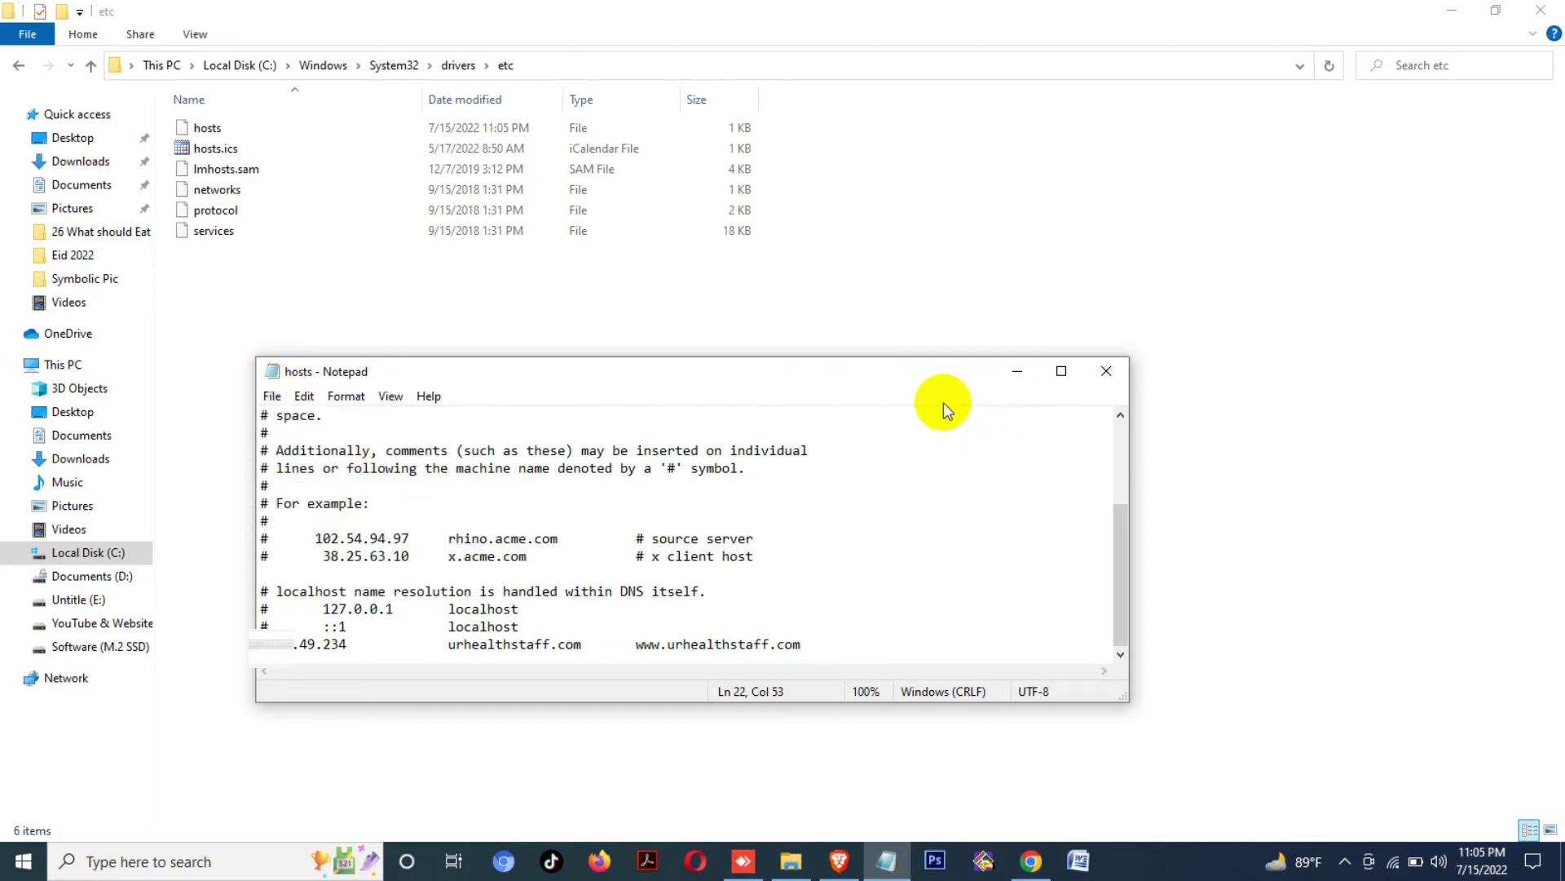
{"action": "left_click", "coordinate": [1111, 371]}
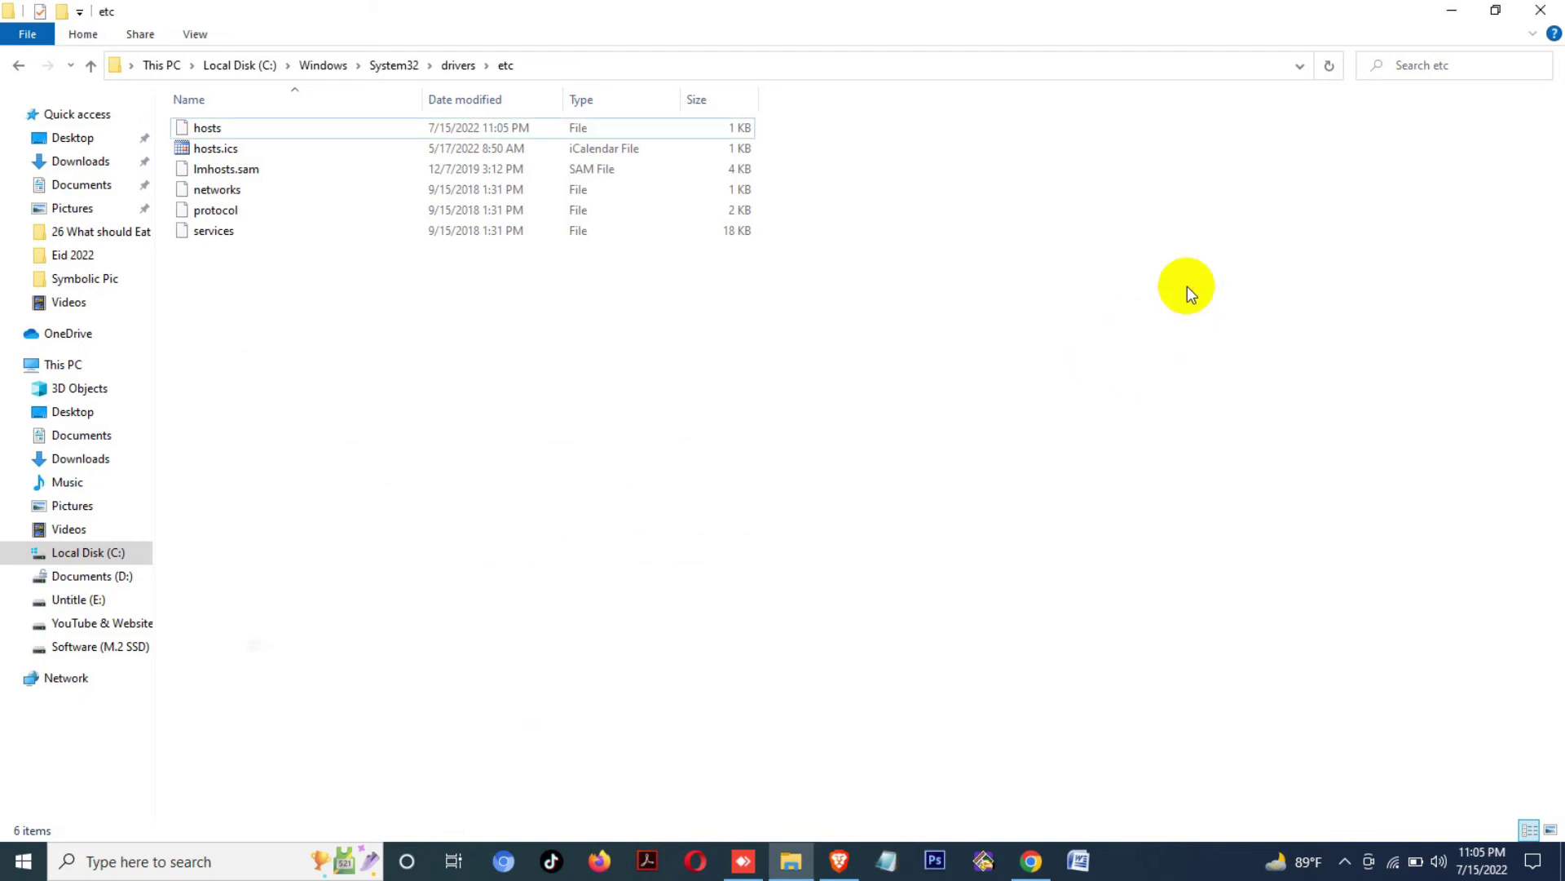
Close the etc window and reload the urhealthstaff.com tab in Chrome with F5
{"action": "left_click", "coordinate": [1541, 9]}
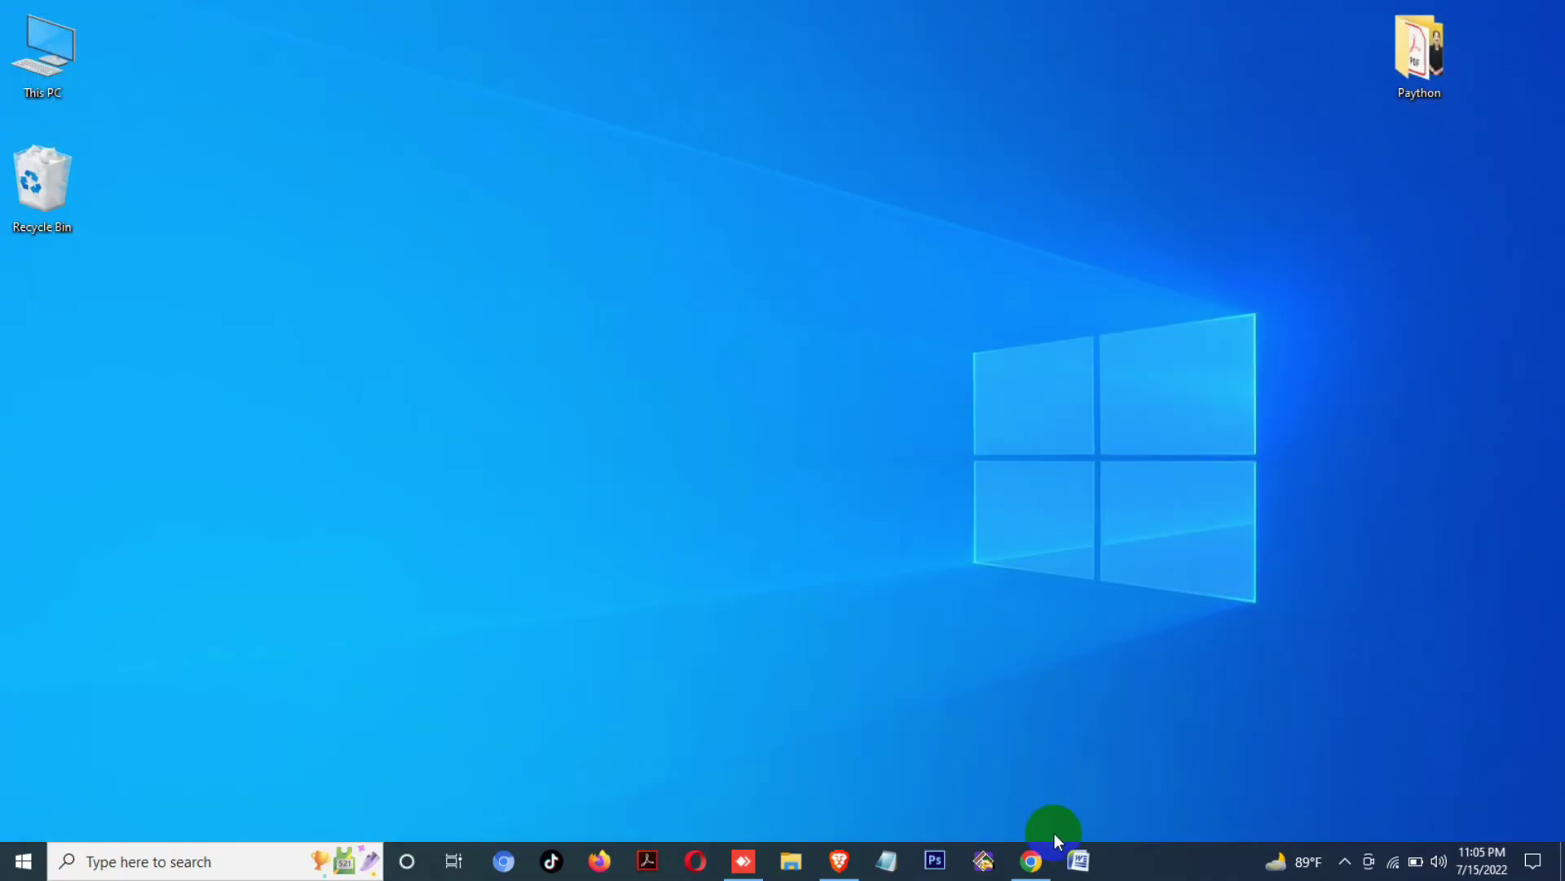
{"action": "left_click", "coordinate": [1034, 863]}
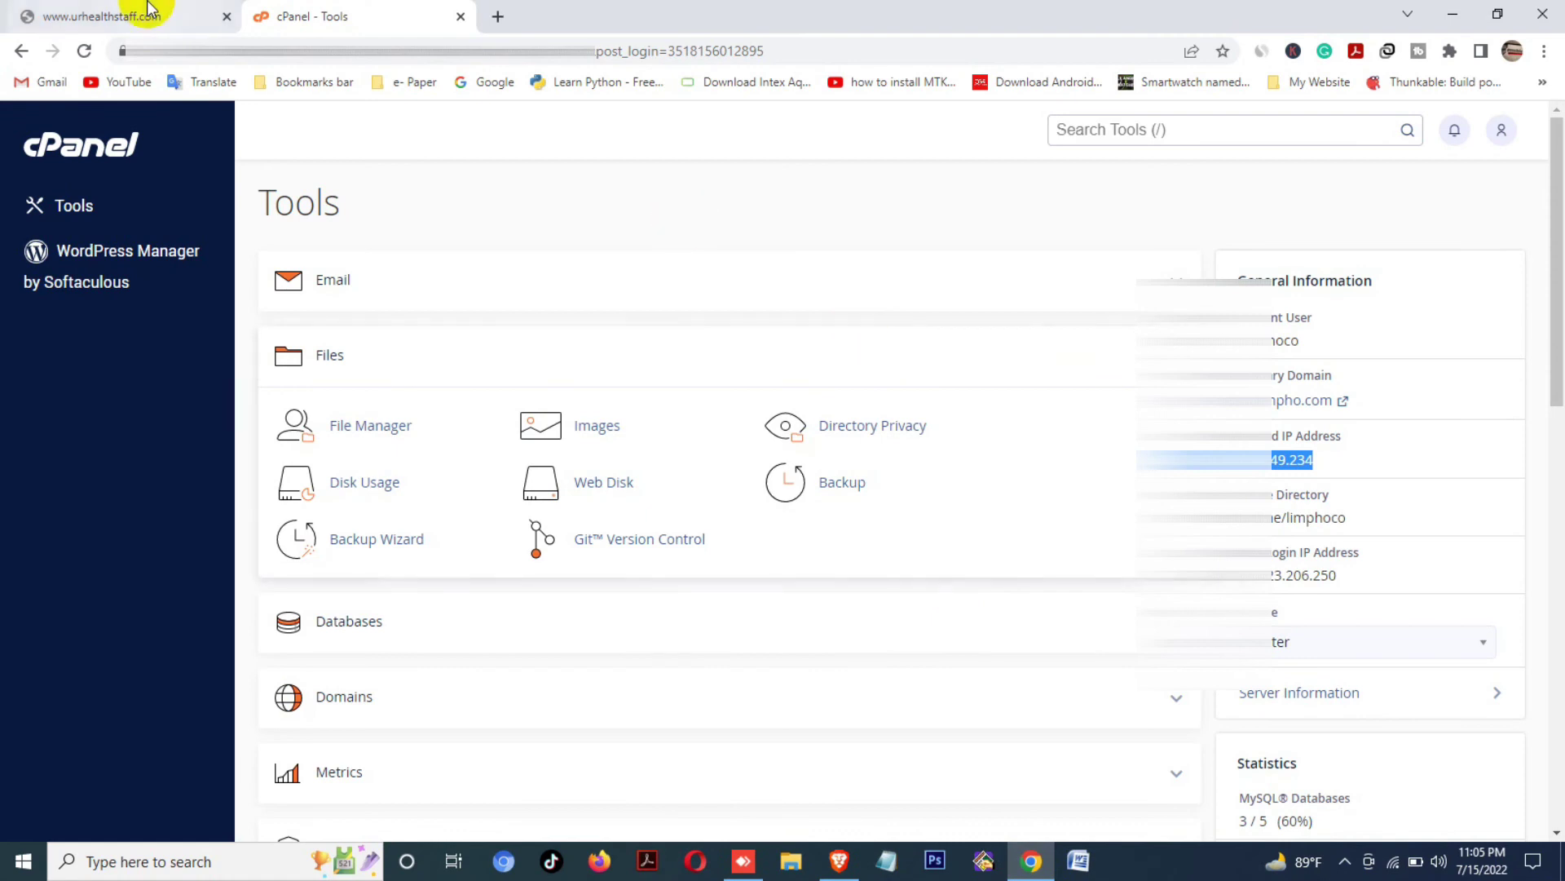
{"action": "left_click", "coordinate": [148, 14]}
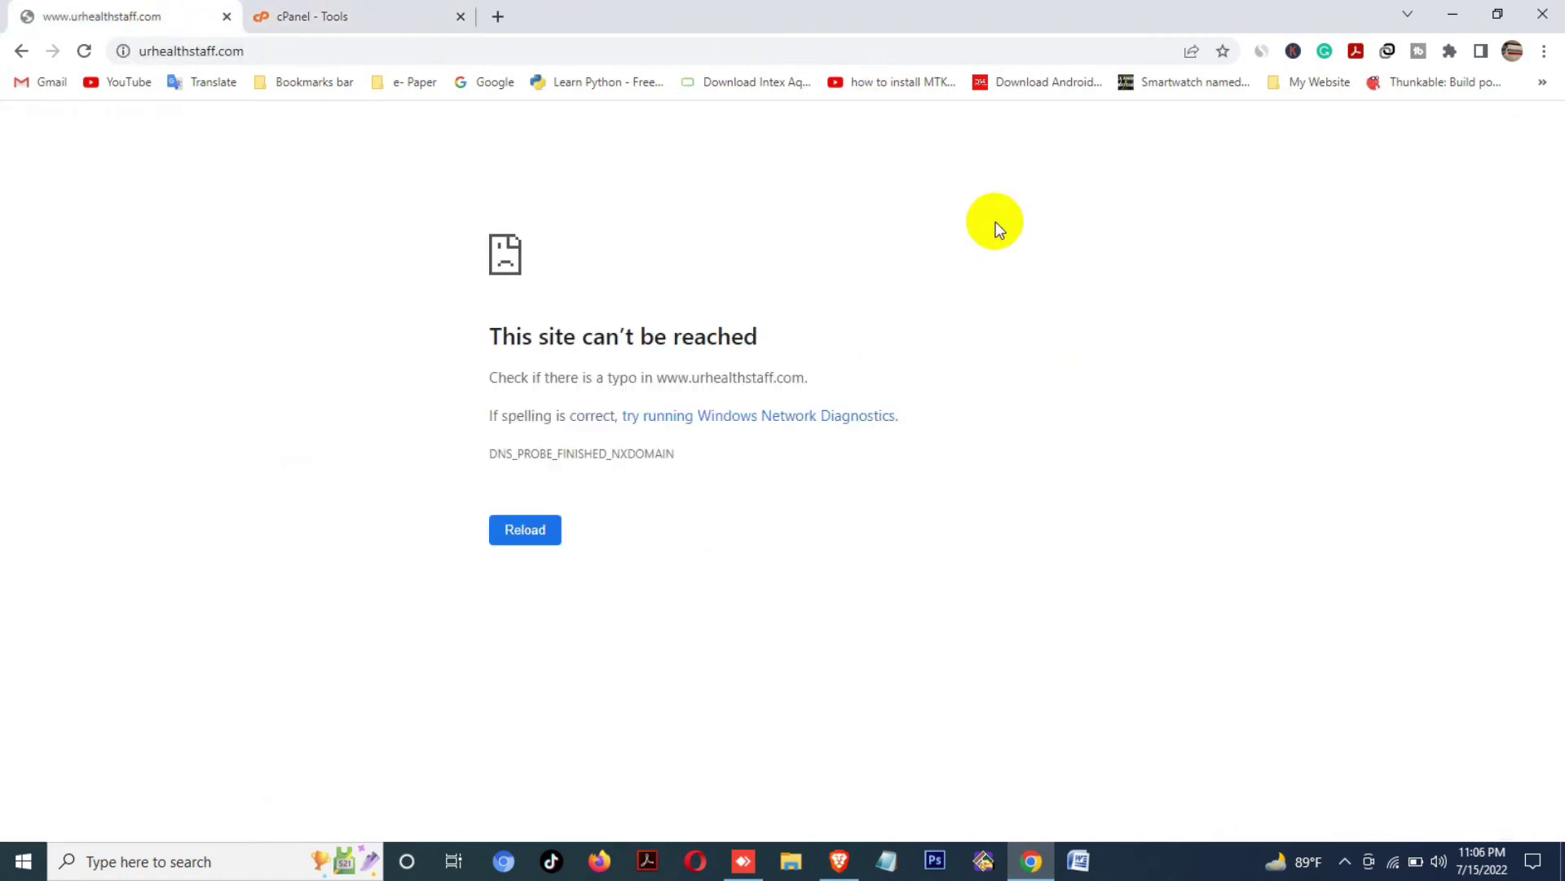
{"action": "key", "text": "F5"}
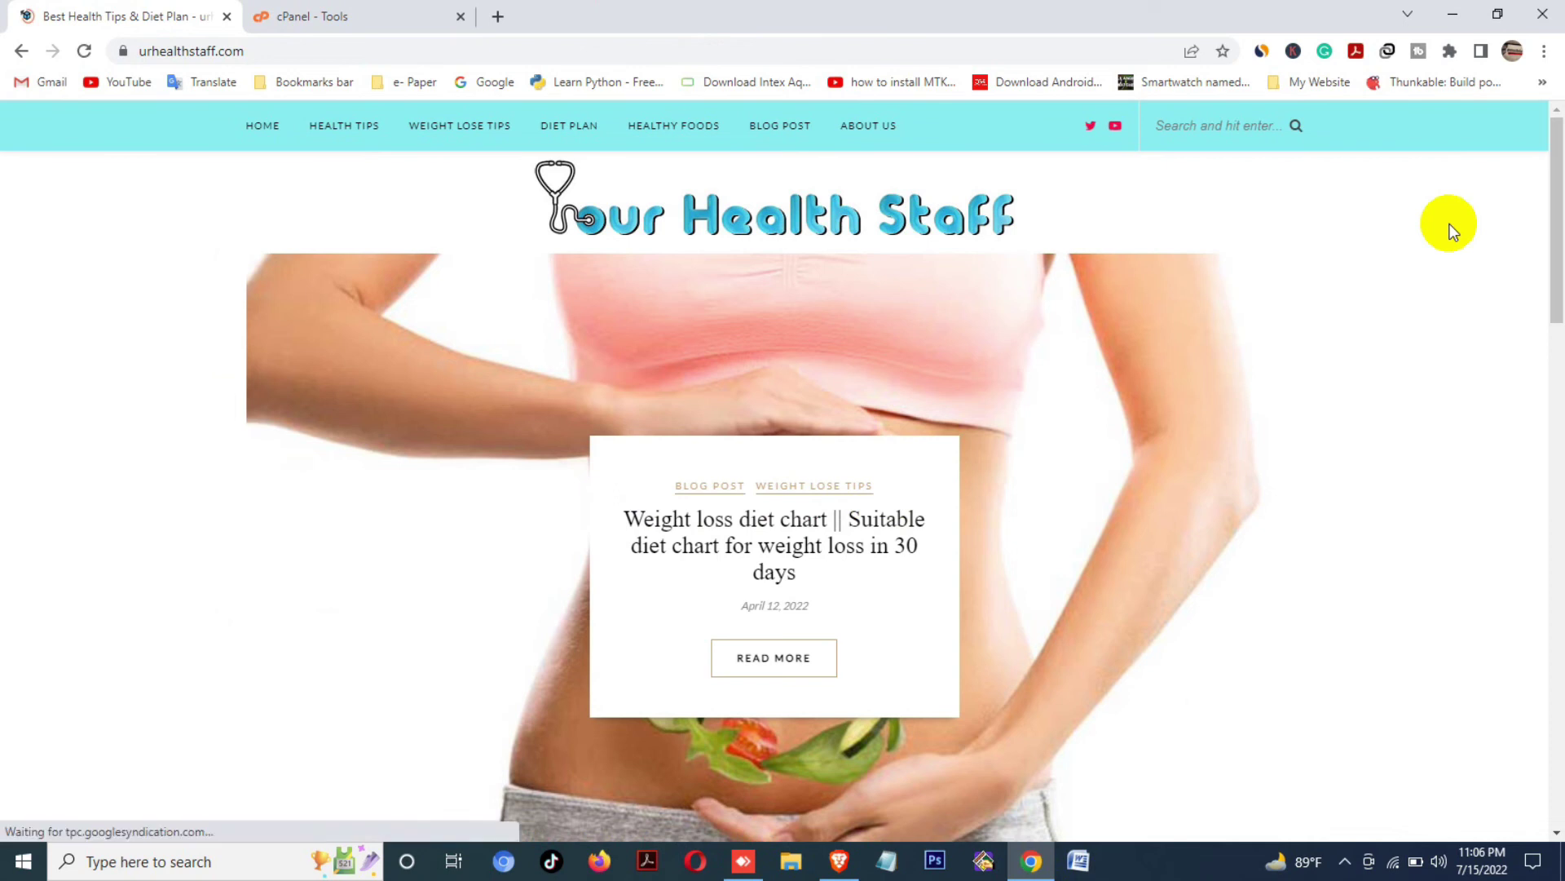
Scroll the homepage and open the 'Eat, drink, sleep and lose weight' post via READ MORE
{"action": "left_click_drag", "start_coordinate": [1558, 176], "coordinate": [1559, 719]}
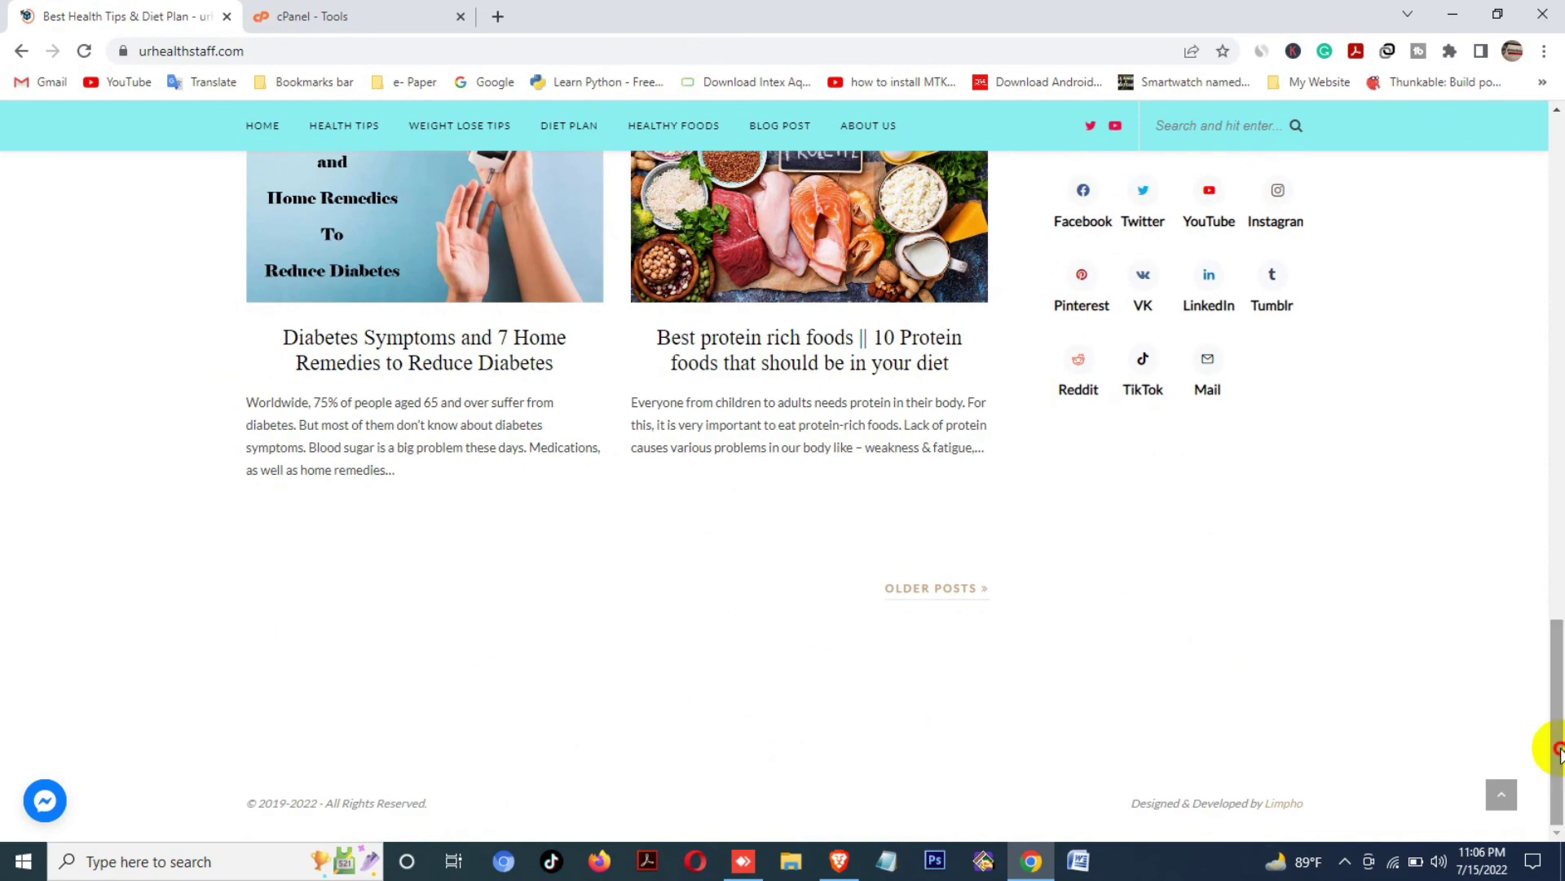
{"action": "left_click_drag", "start_coordinate": [1559, 749], "coordinate": [1558, 210]}
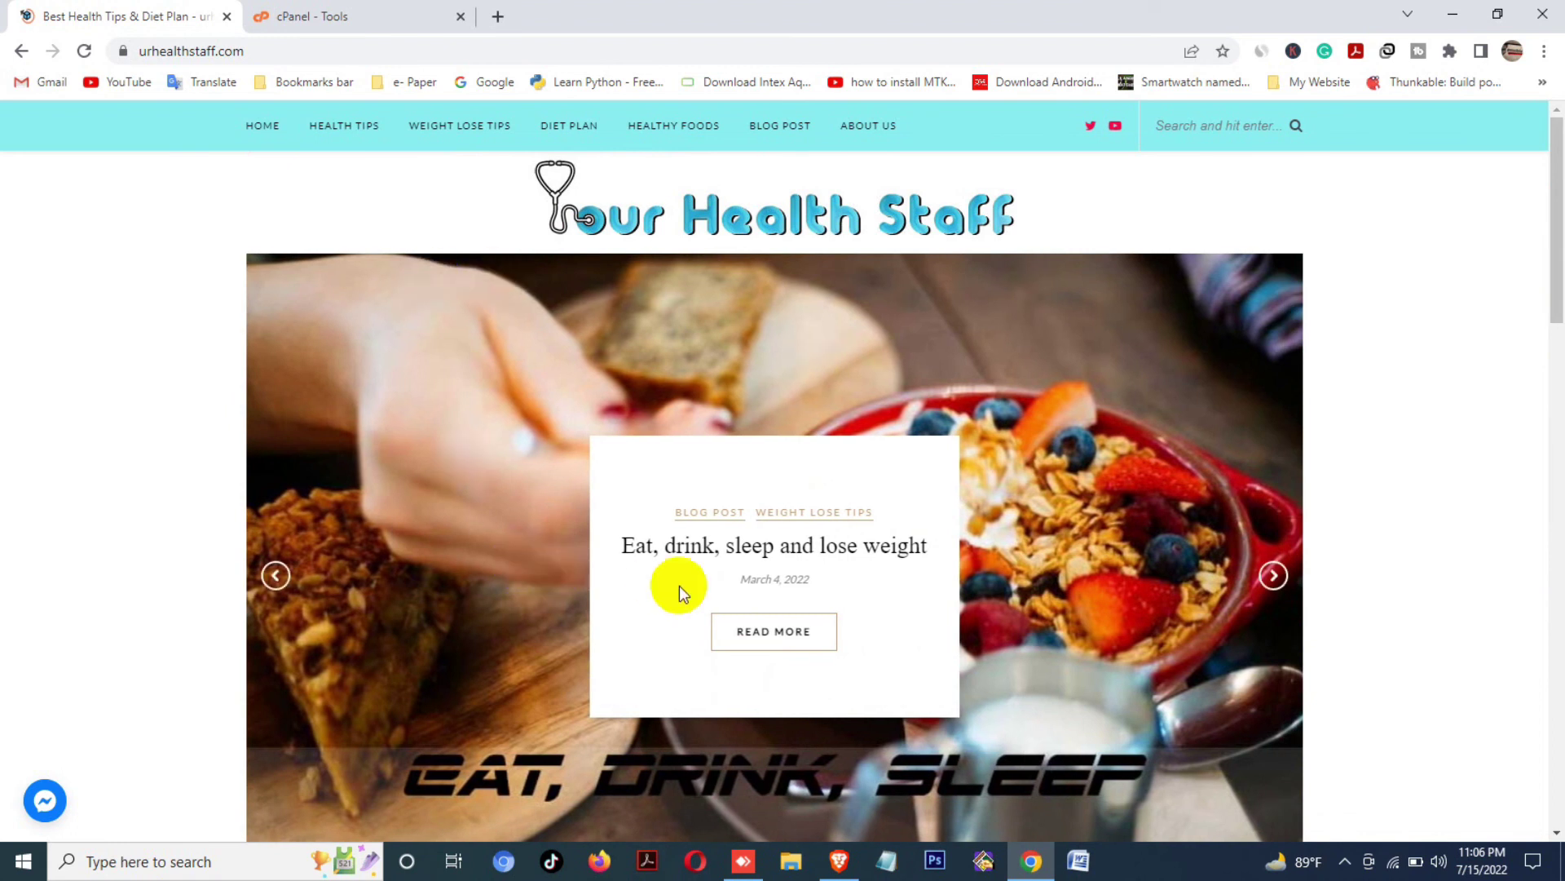
{"action": "left_click", "coordinate": [781, 643]}
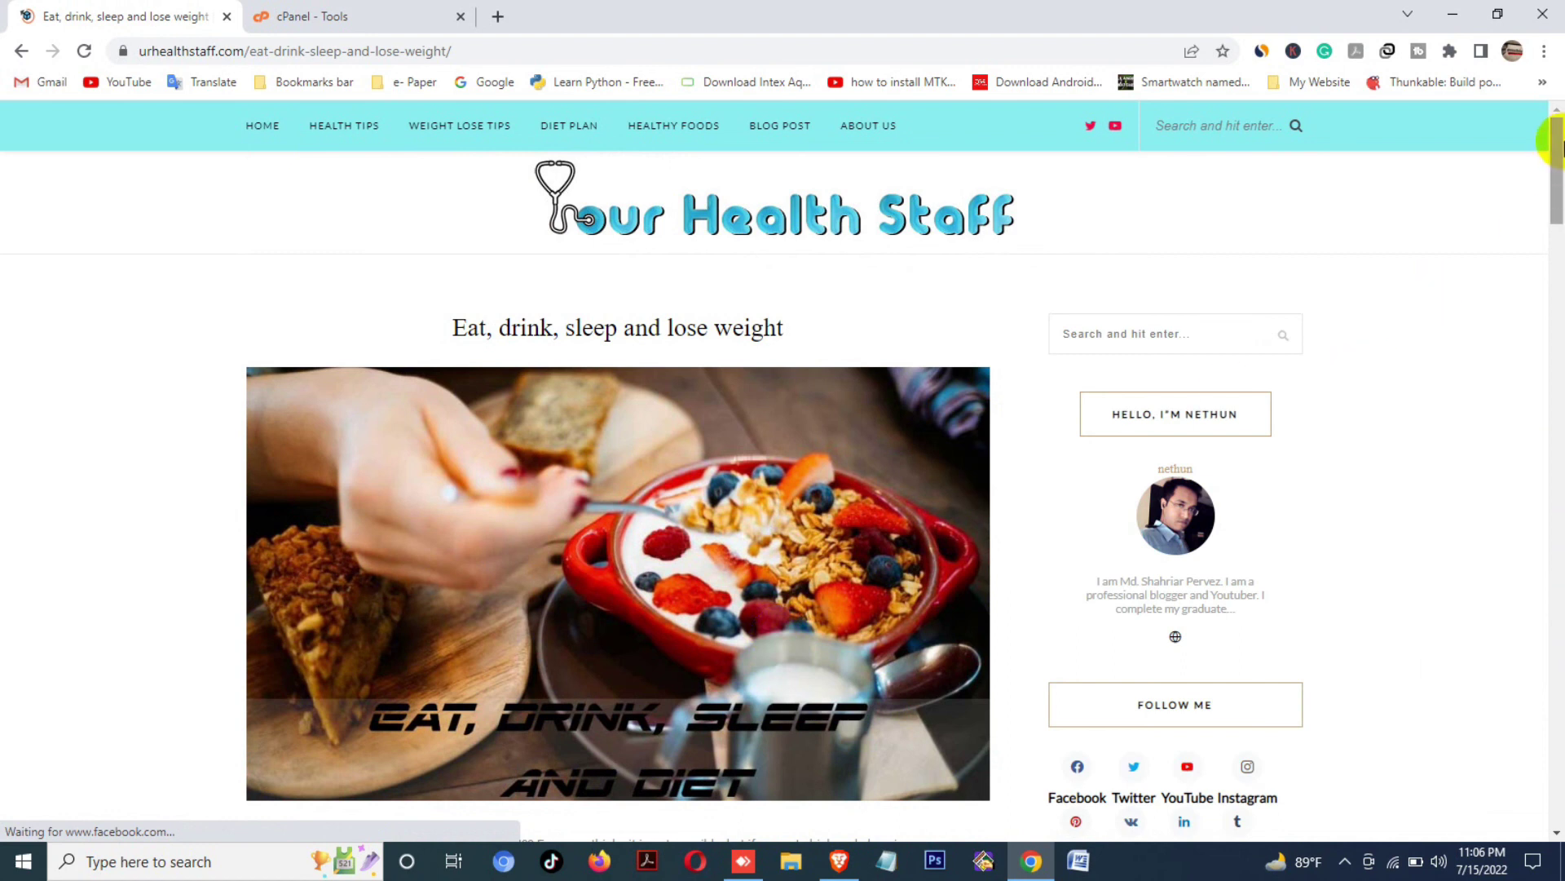
{"action": "mouse_move", "coordinate": [1555, 140]}
{"action": "left_mouse_down"}
{"action": "mouse_move", "coordinate": [1558, 770]}
{"action": "mouse_move", "coordinate": [1558, 130]}
{"action": "left_mouse_up"}
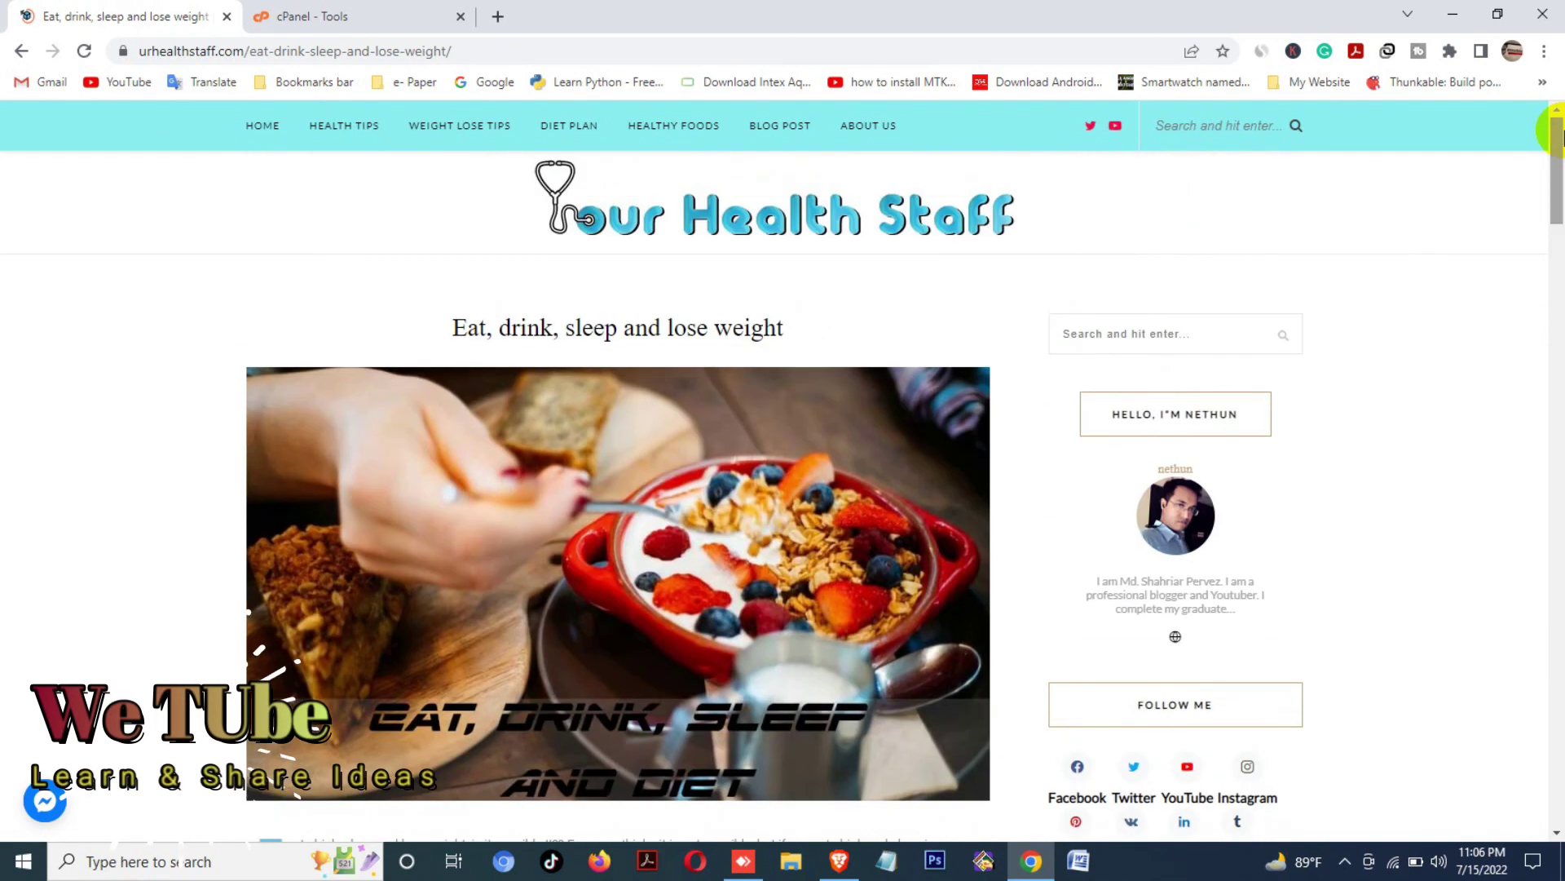